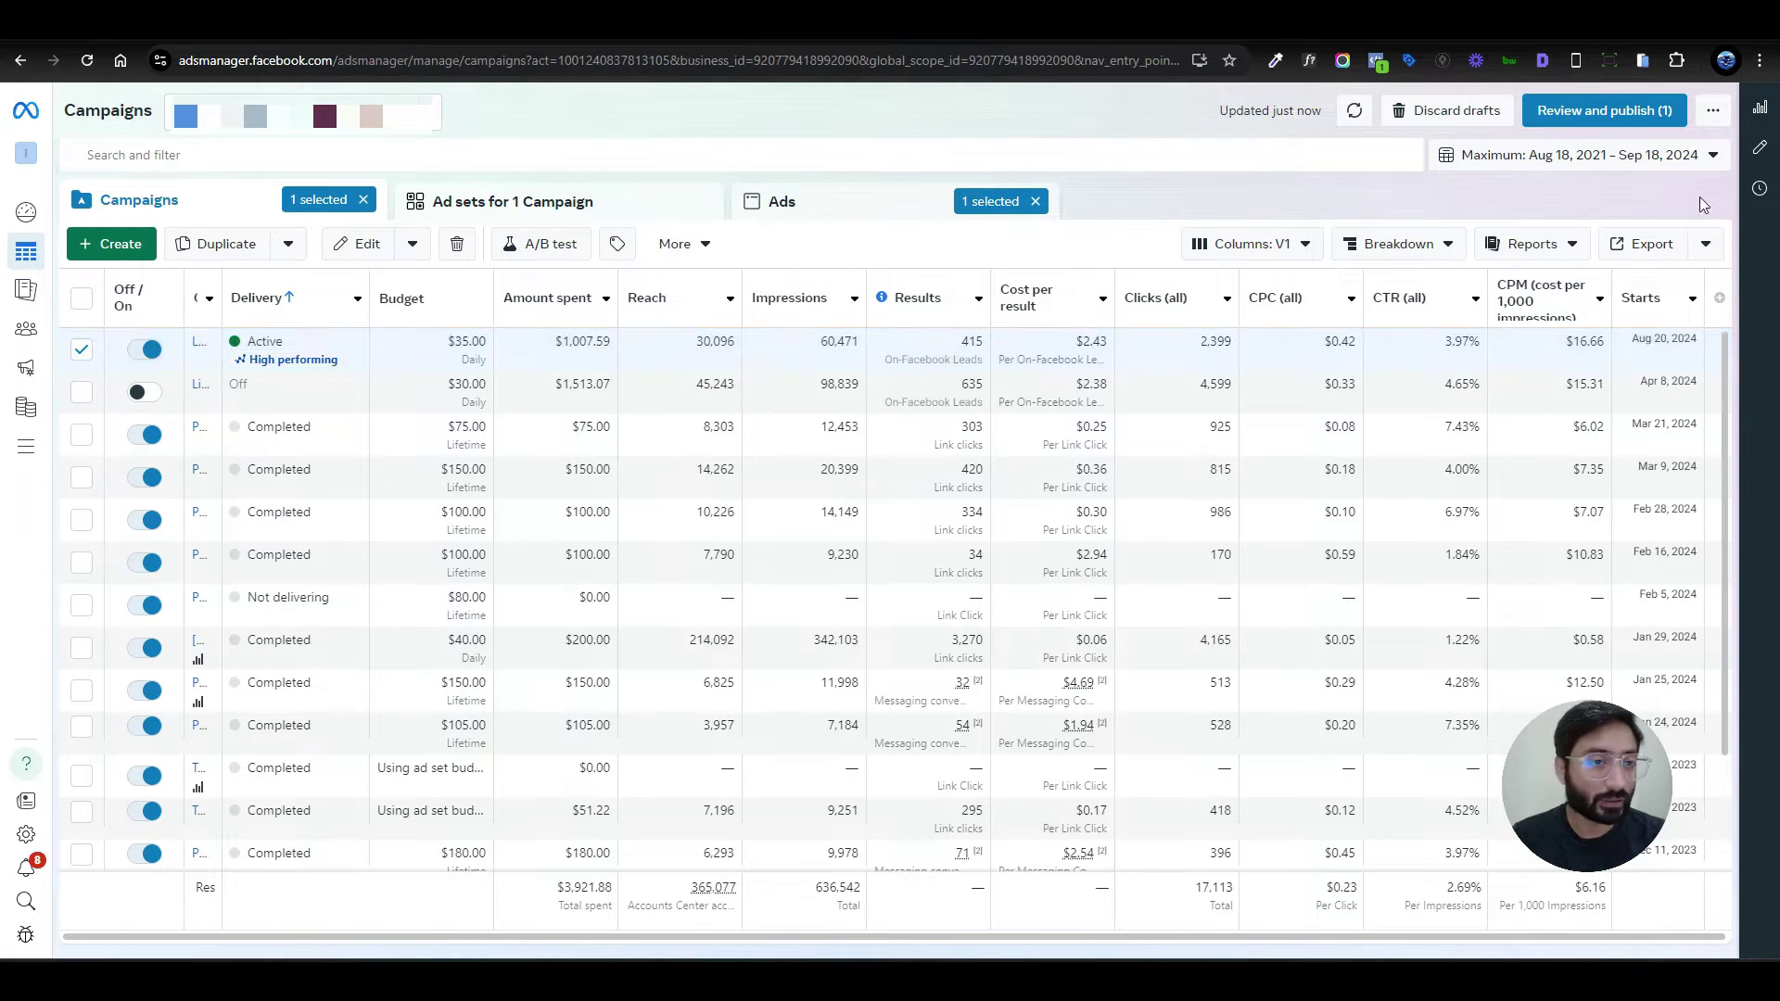
- Set the report date range to This month, Sep 1 – Sep 18, 2024
left_click(1576, 156)
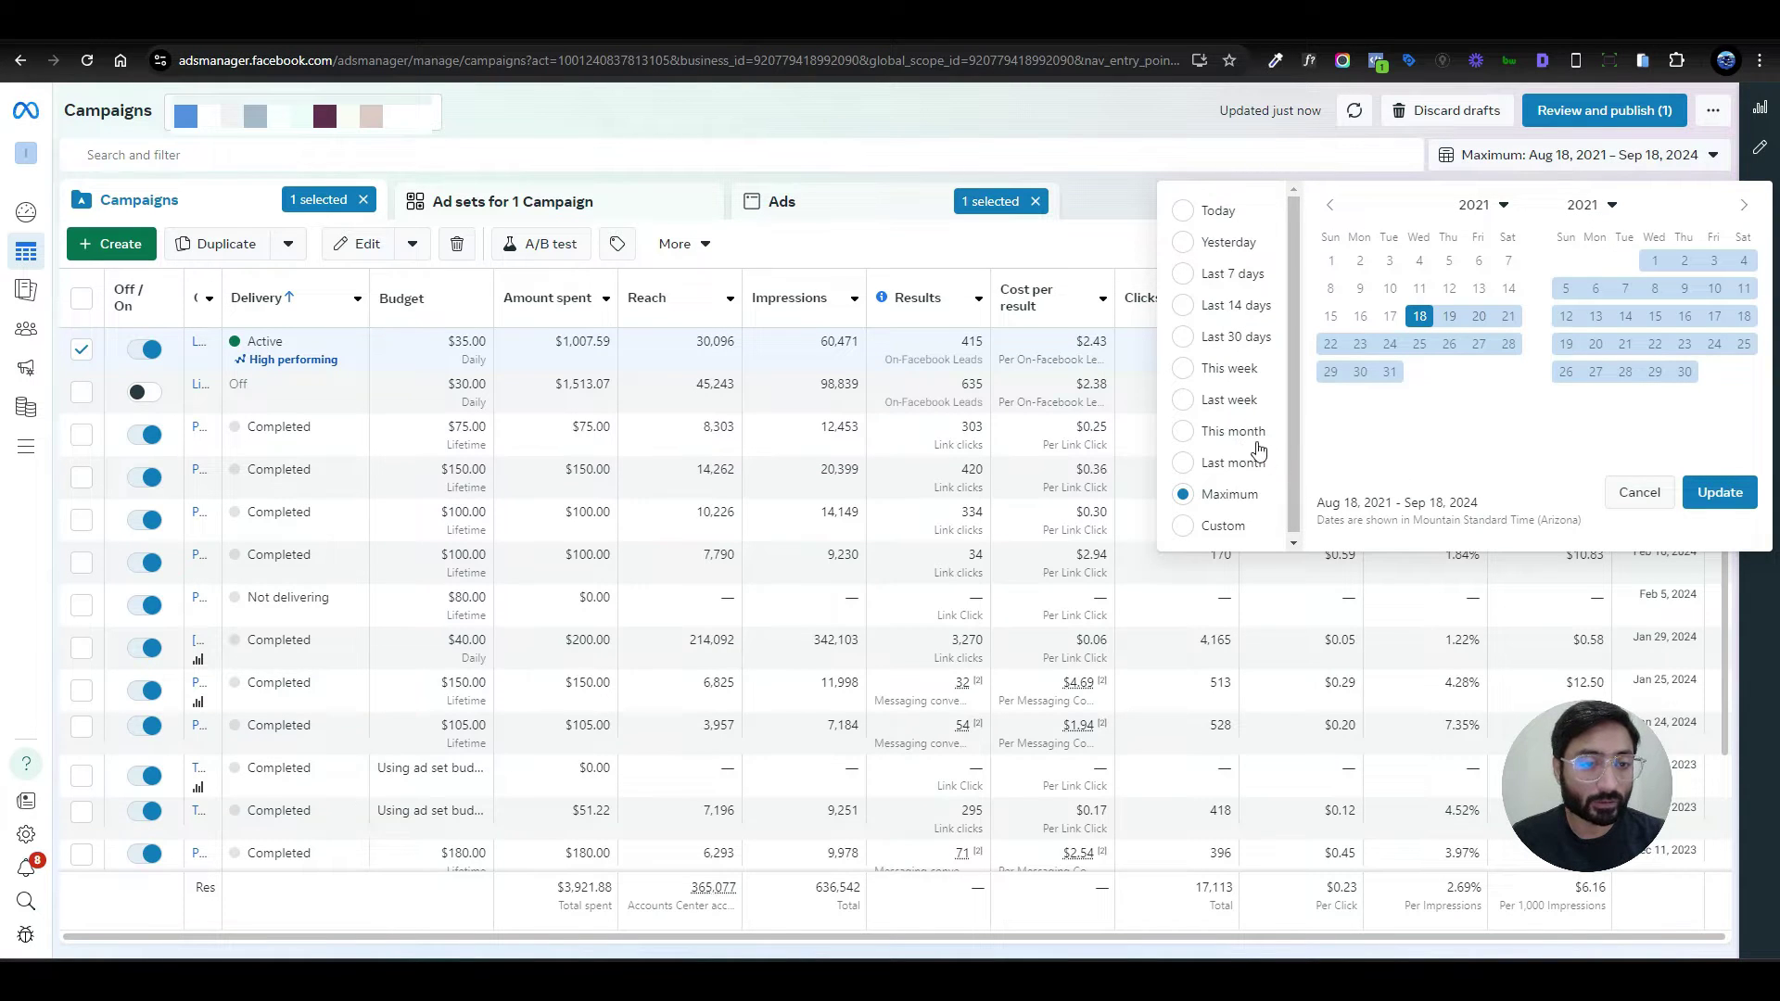
left_click(1232, 434)
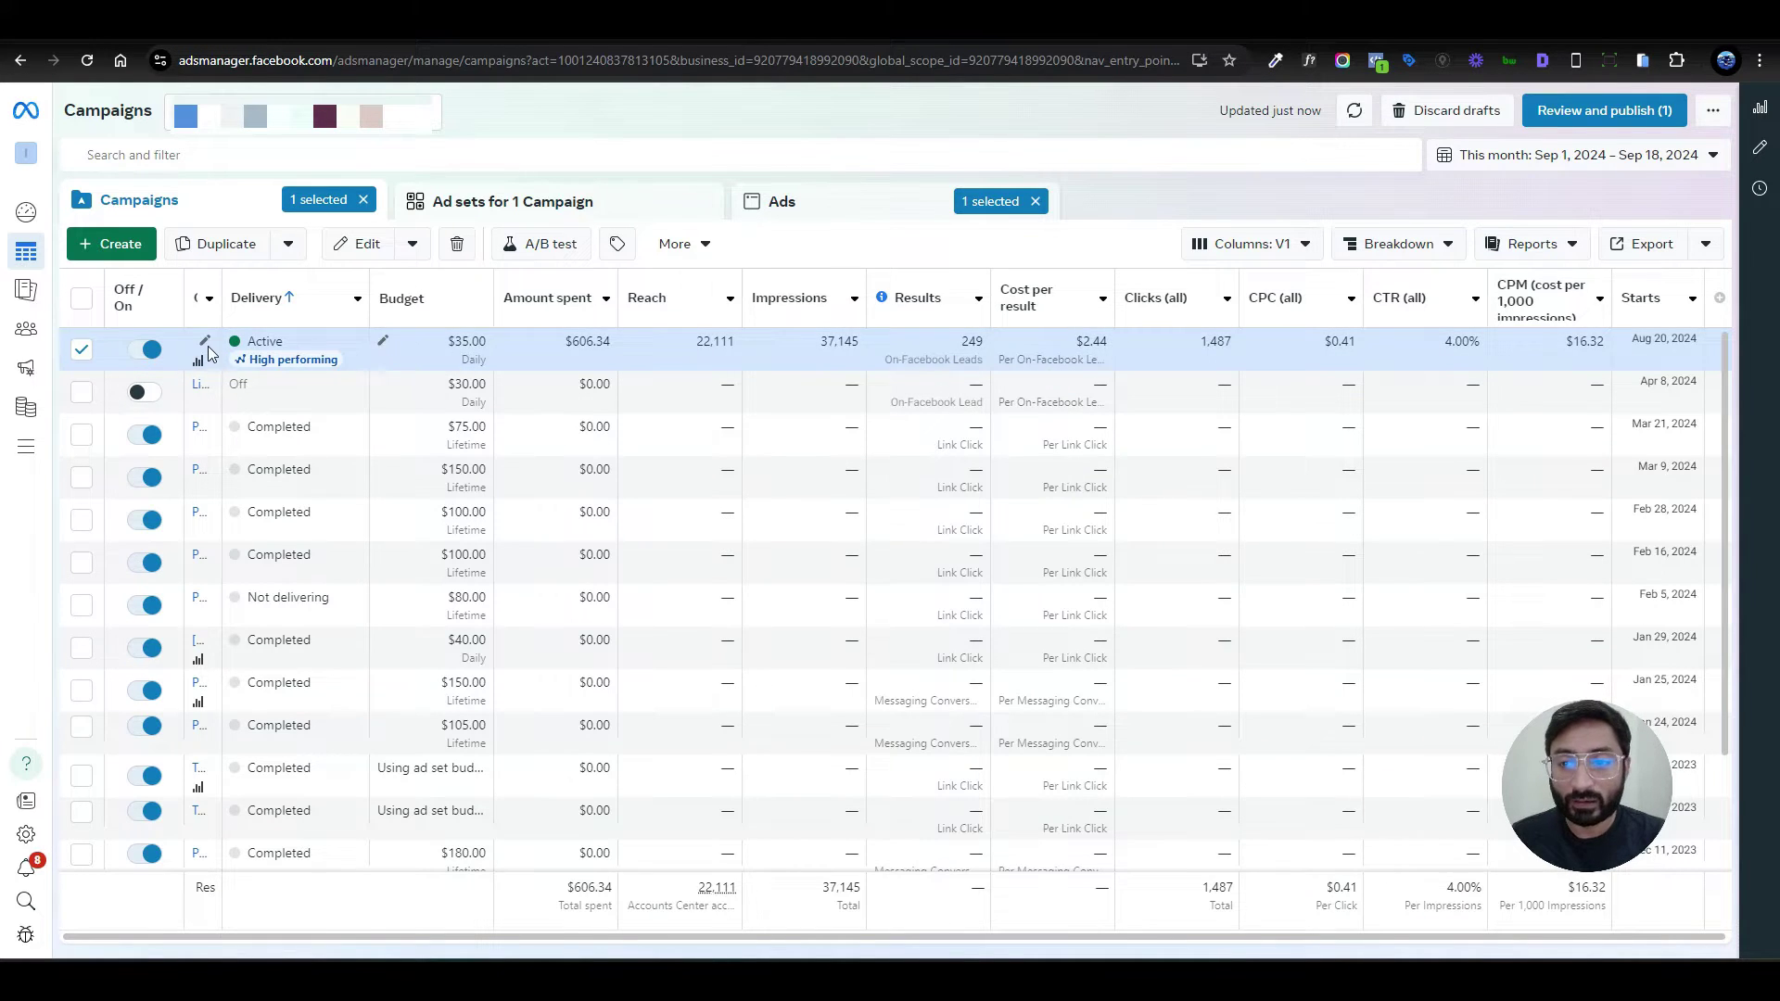
- Open LF Aug || 2024 for editing to check its Leads objective and $35.00 daily Advantage budget
left_click(335, 250)
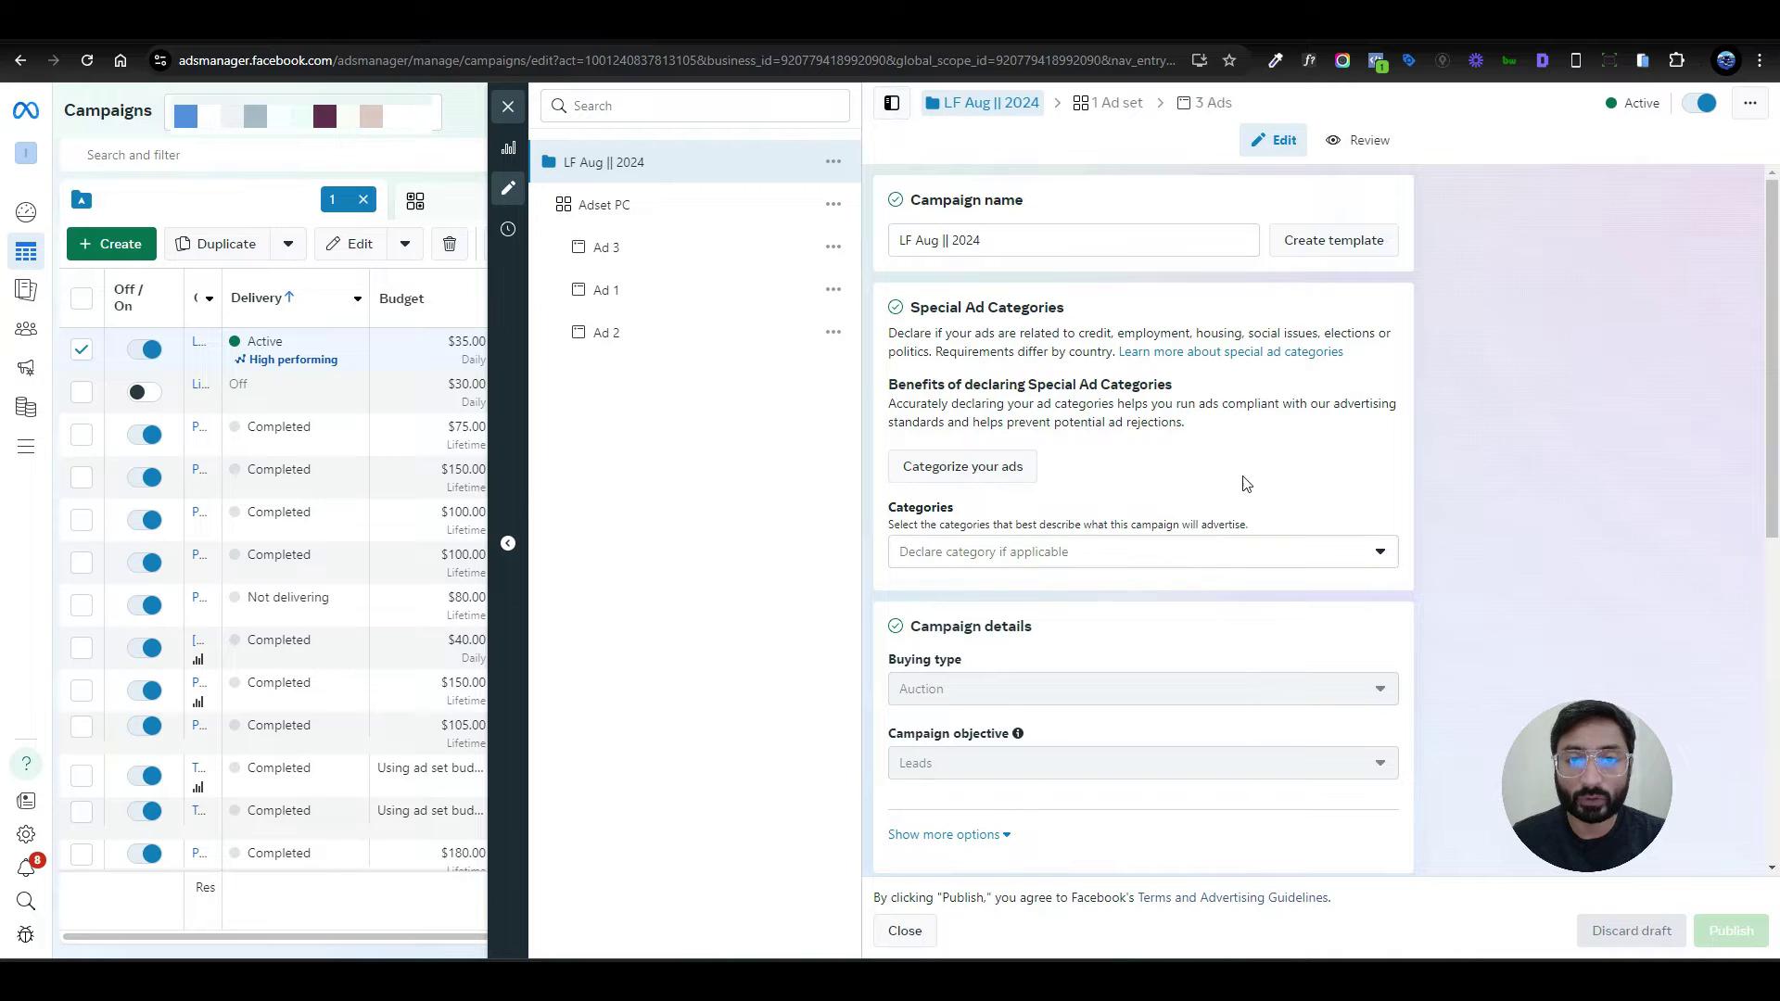
scroll(1275, 530, "down", 2)
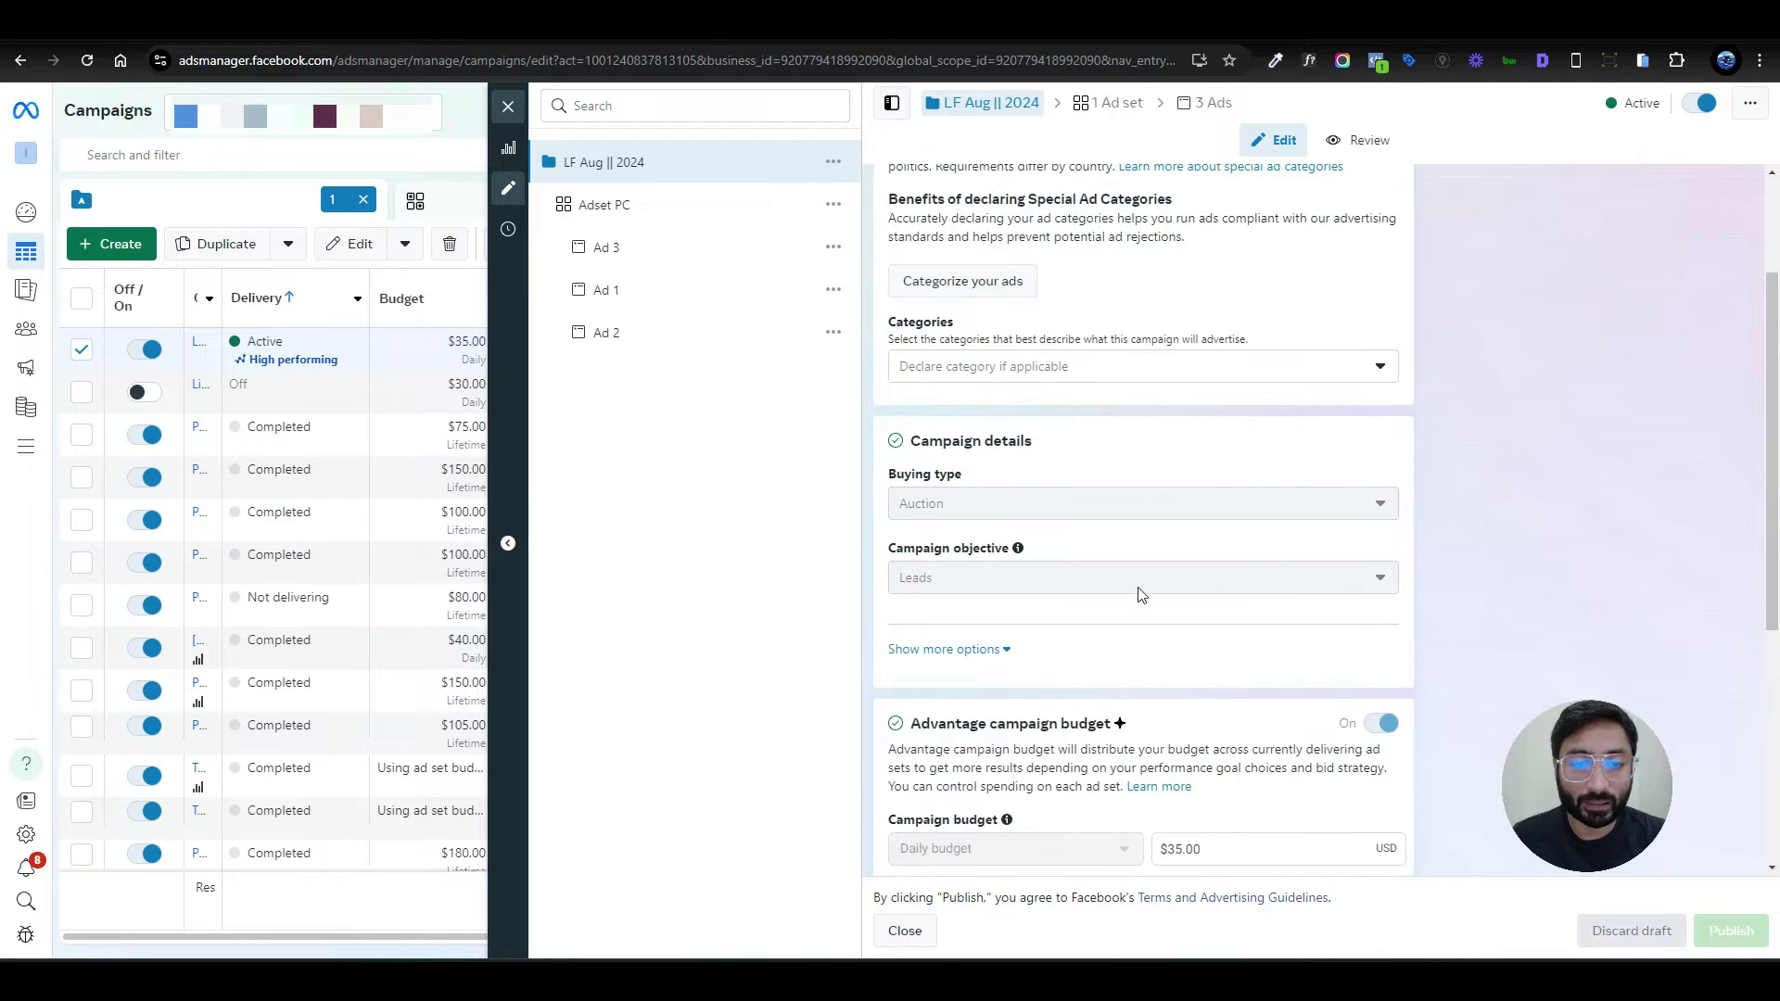
scroll(1203, 488, "down", 1)
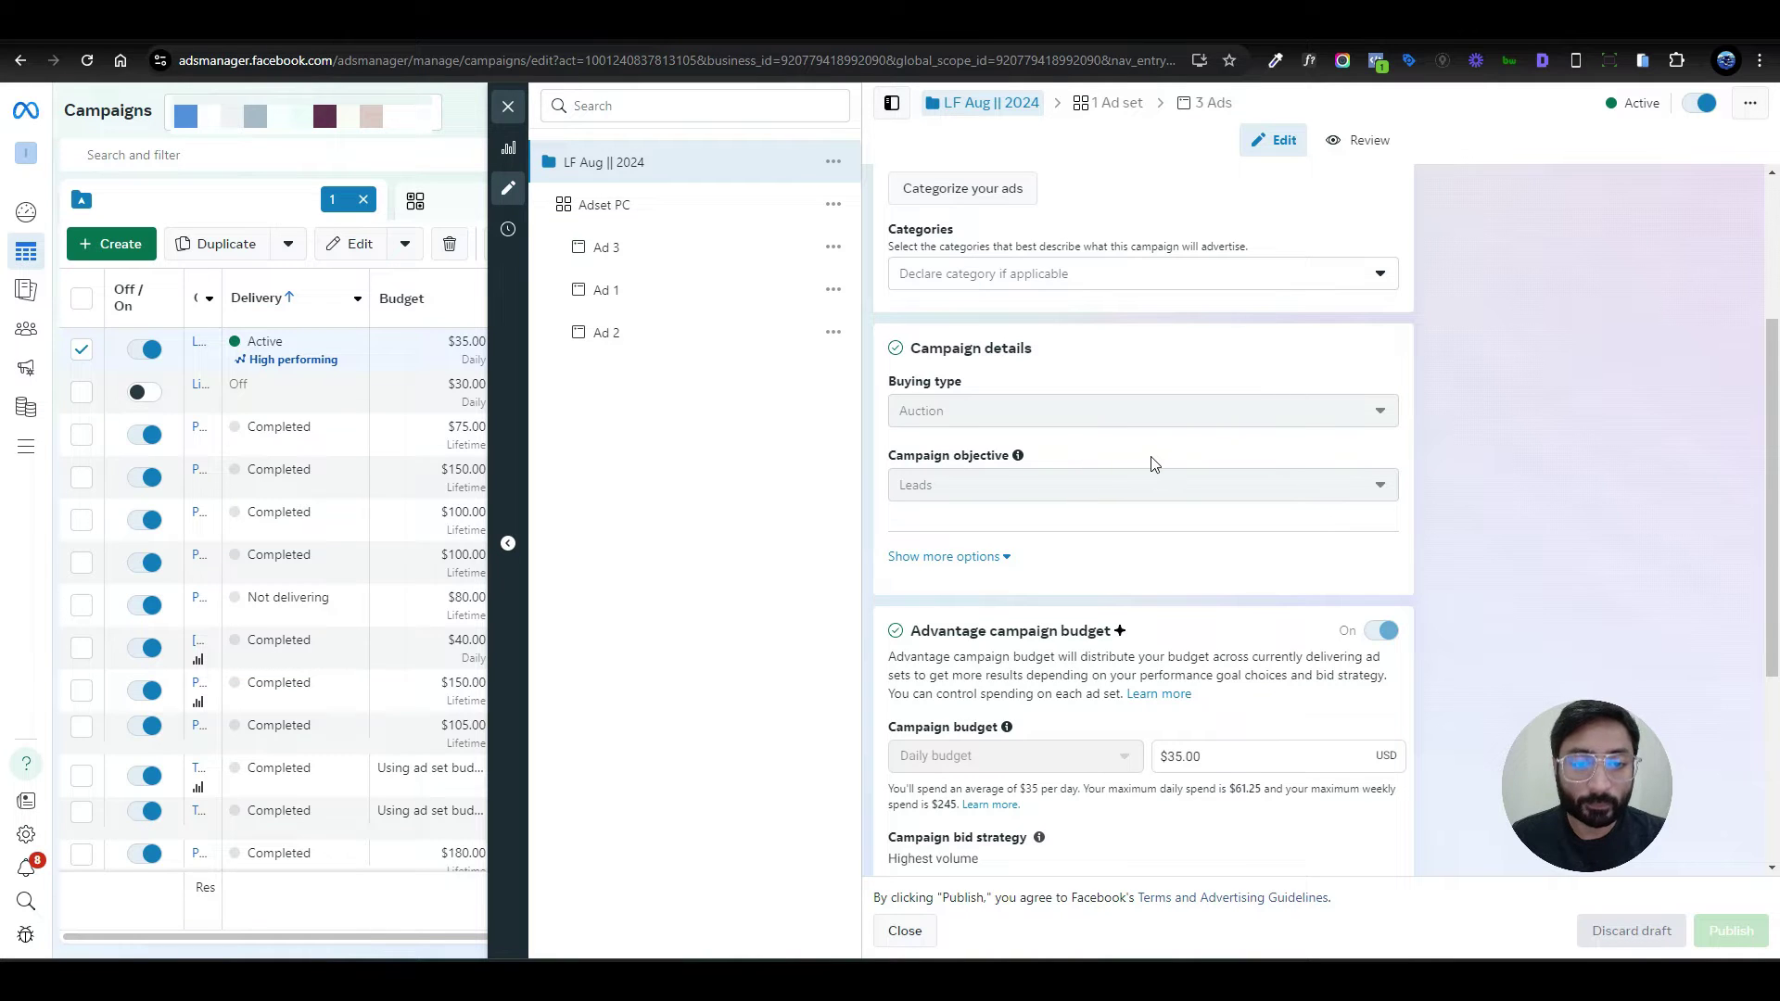
scroll(1153, 463, "down", 2)
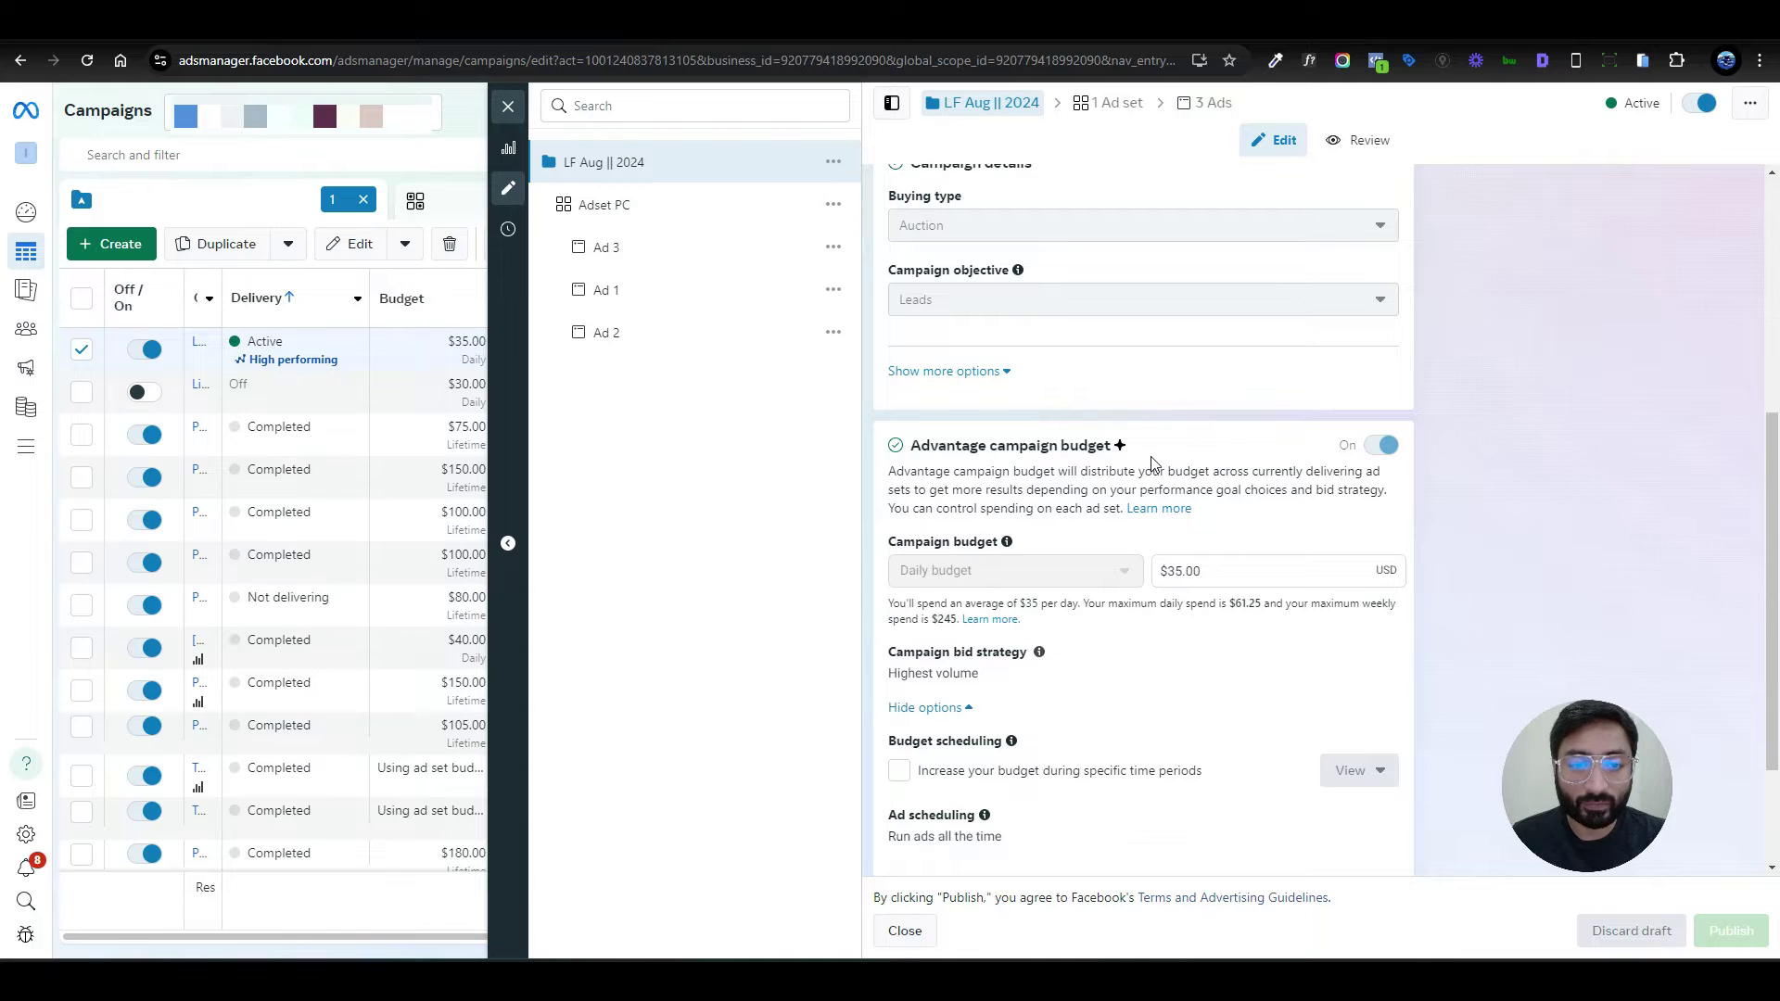
scroll(1152, 460, "down", 2)
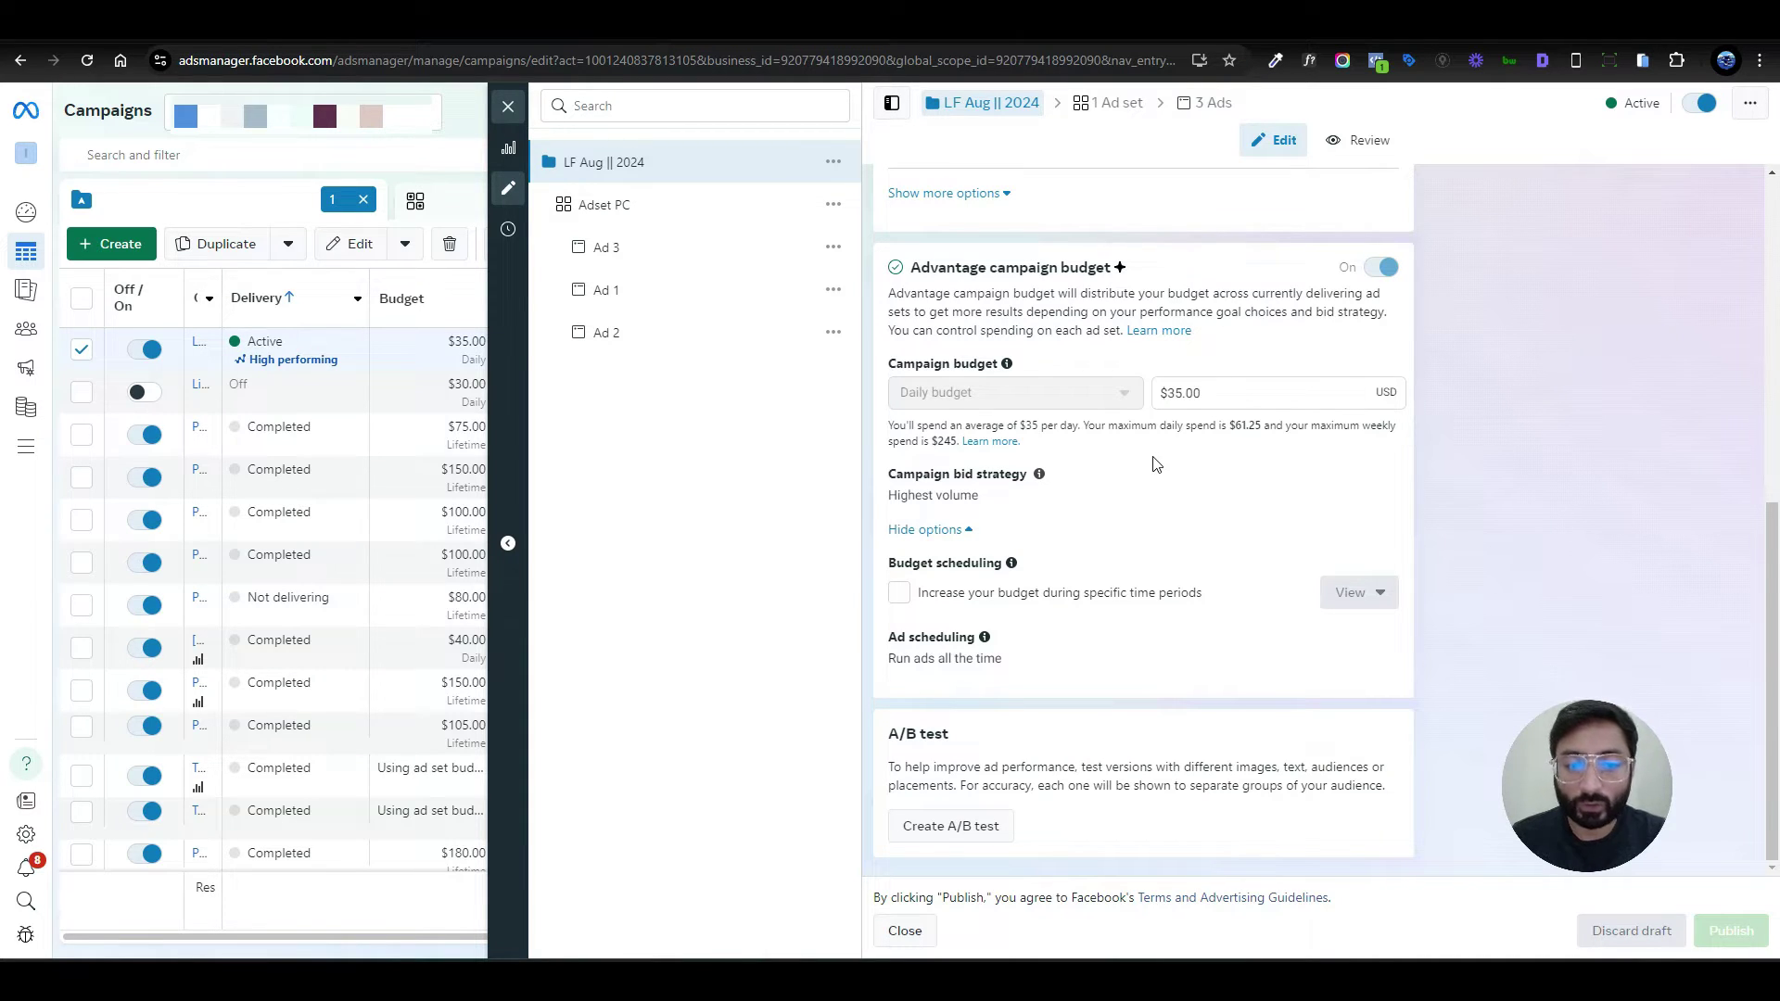
- Open Adset PC's settings to check its conversion location, performance goal and Aug 20, 2024 start
left_click(639, 206)
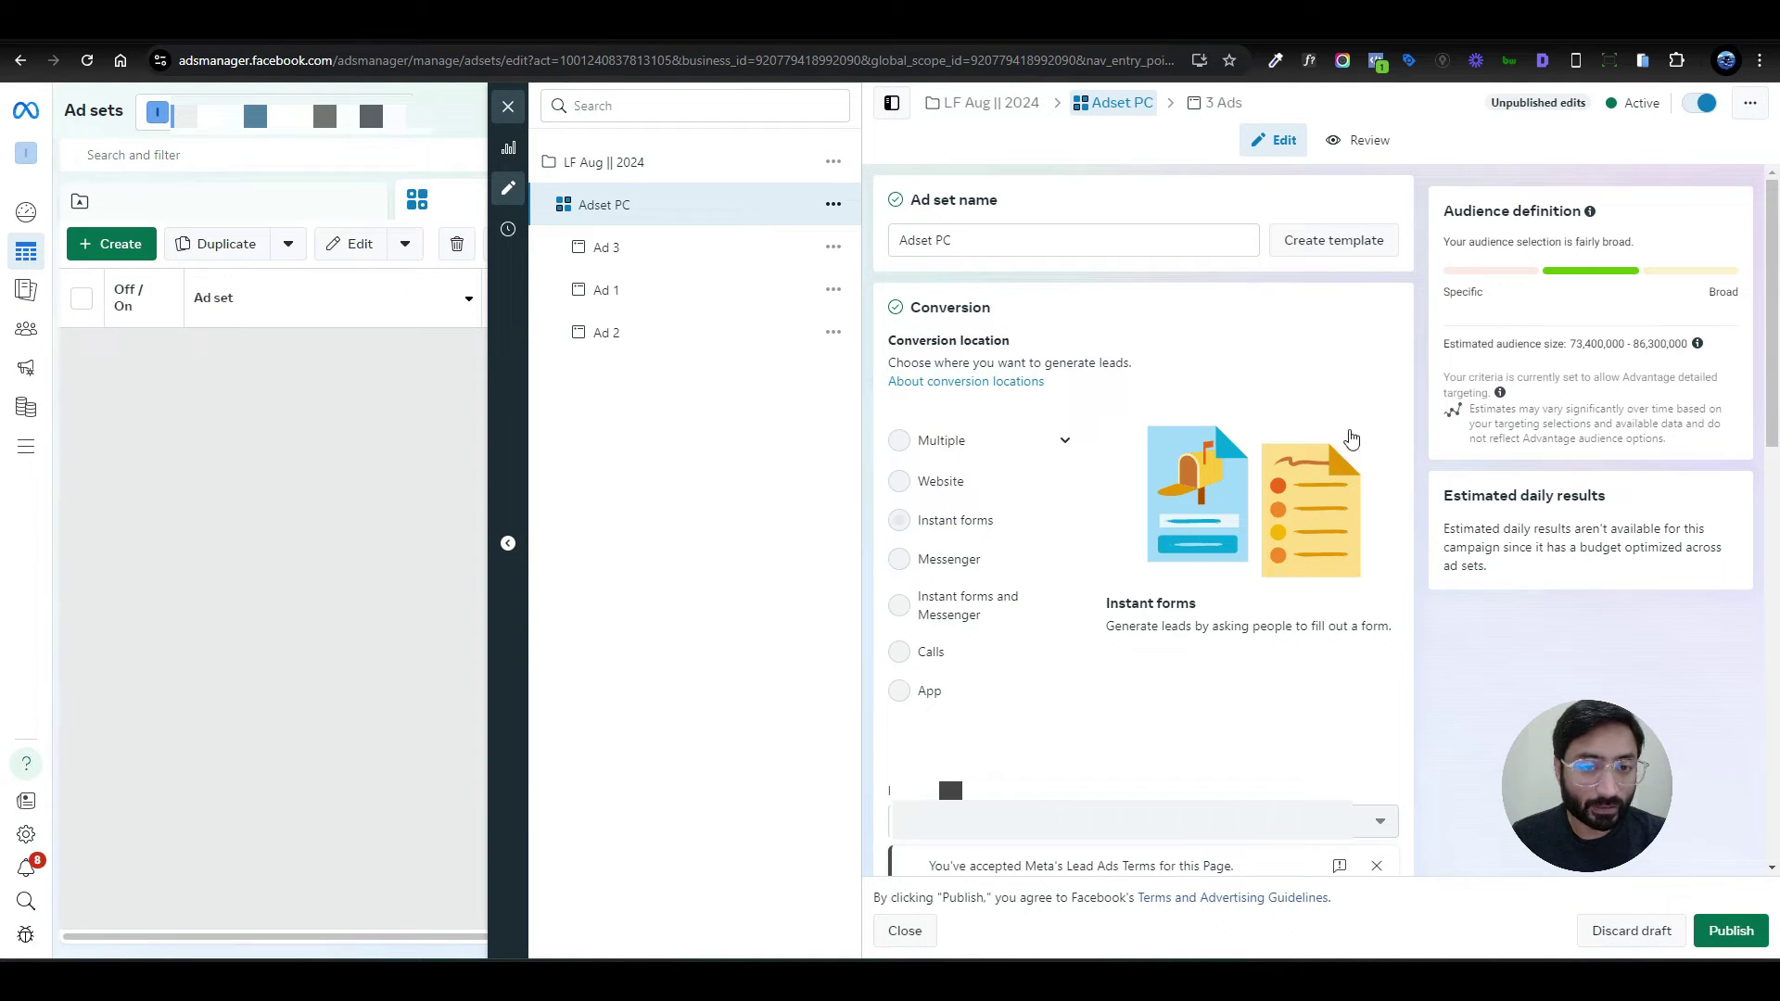
scroll(1008, 575, "down", 2)
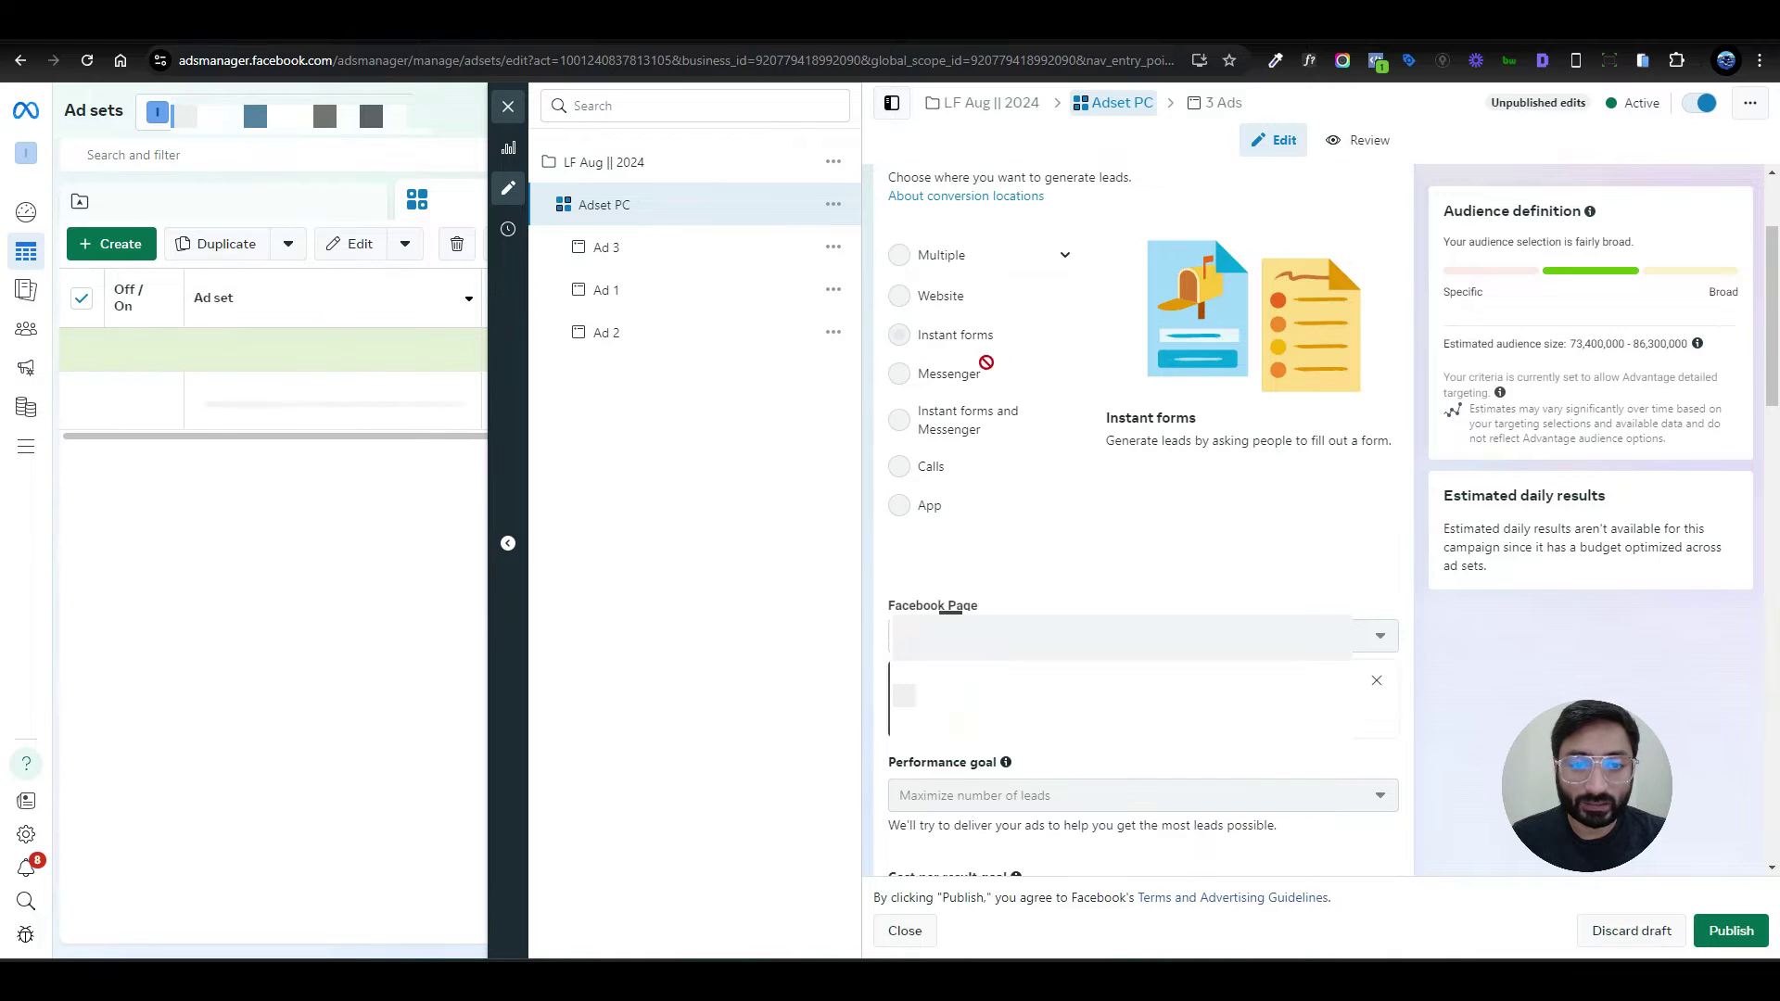
scroll(1041, 225, "down", 6)
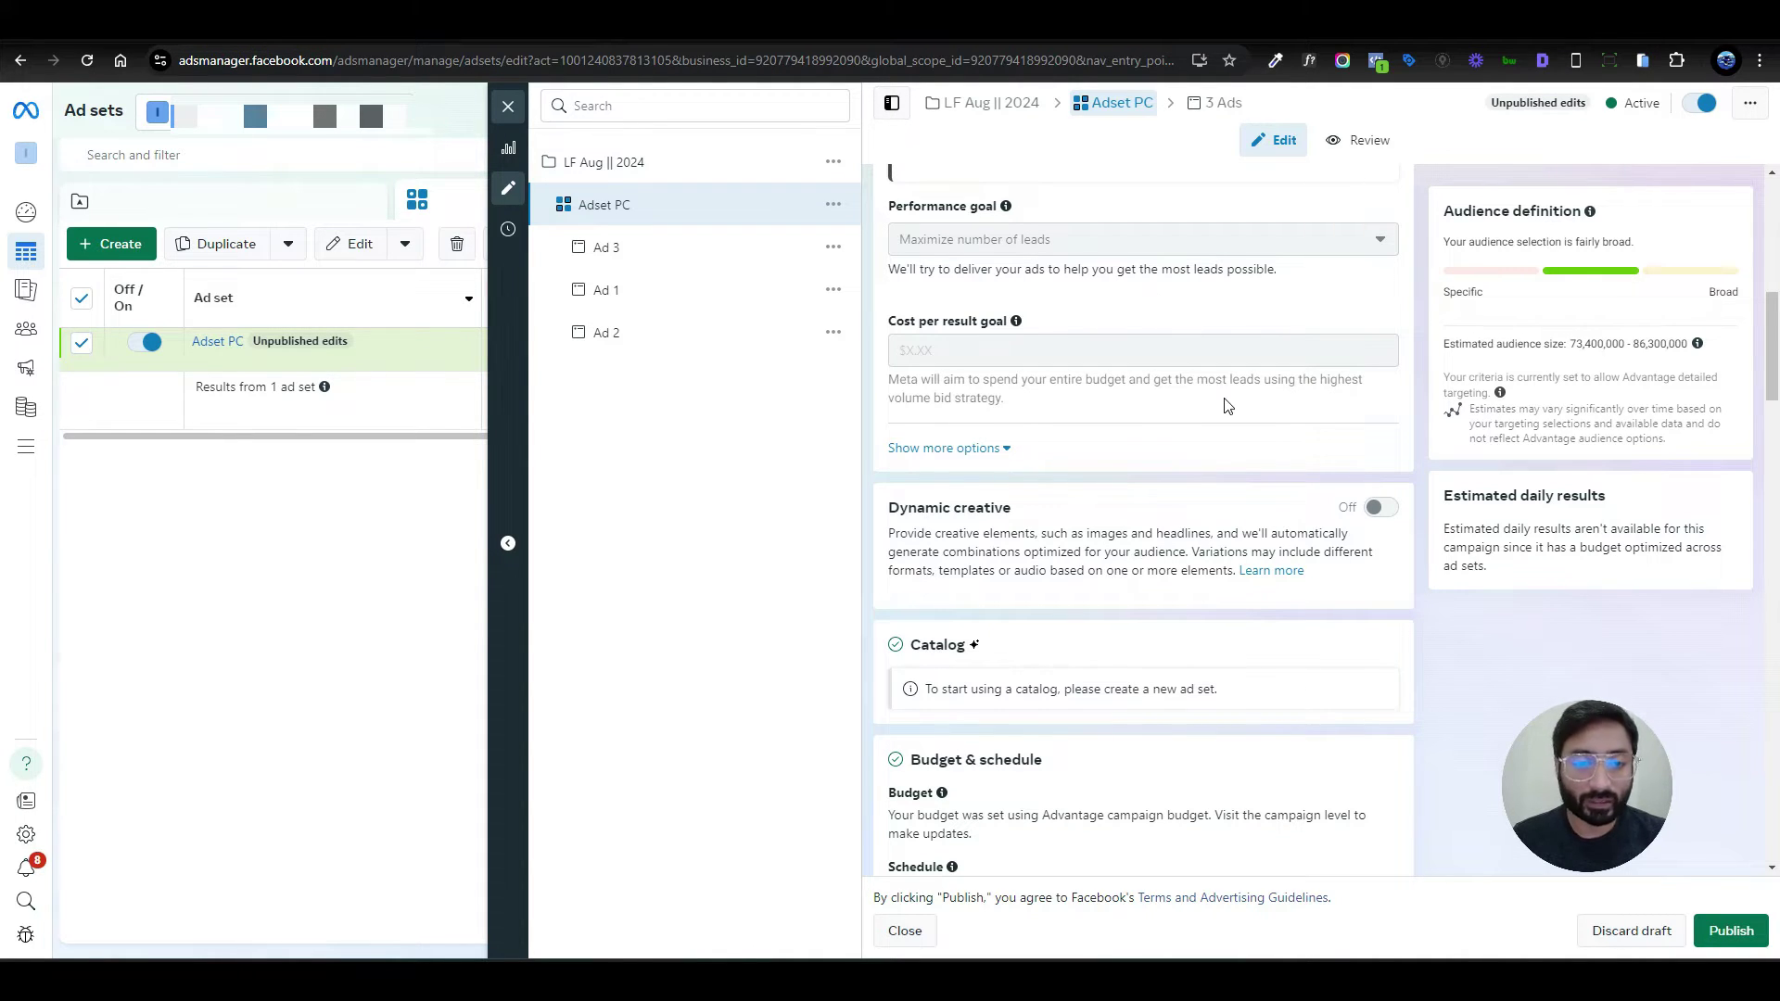
scroll(1223, 403, "down", 1)
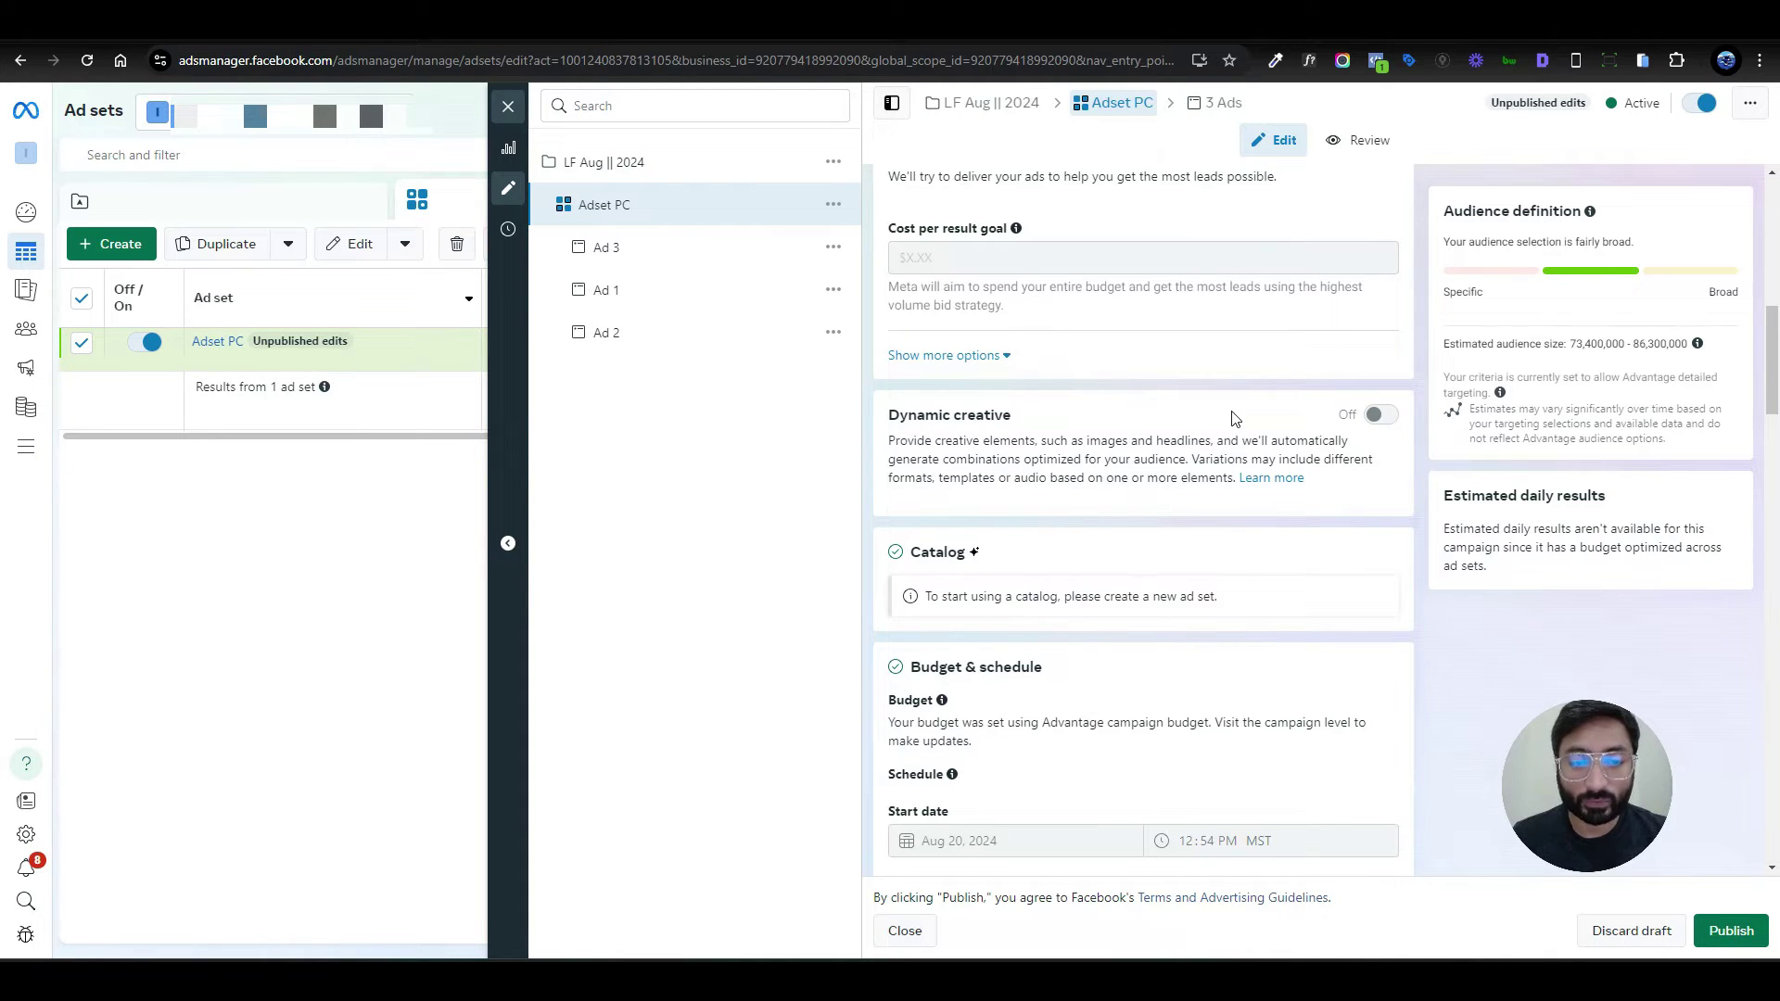
scroll(1235, 419, "down", 6)
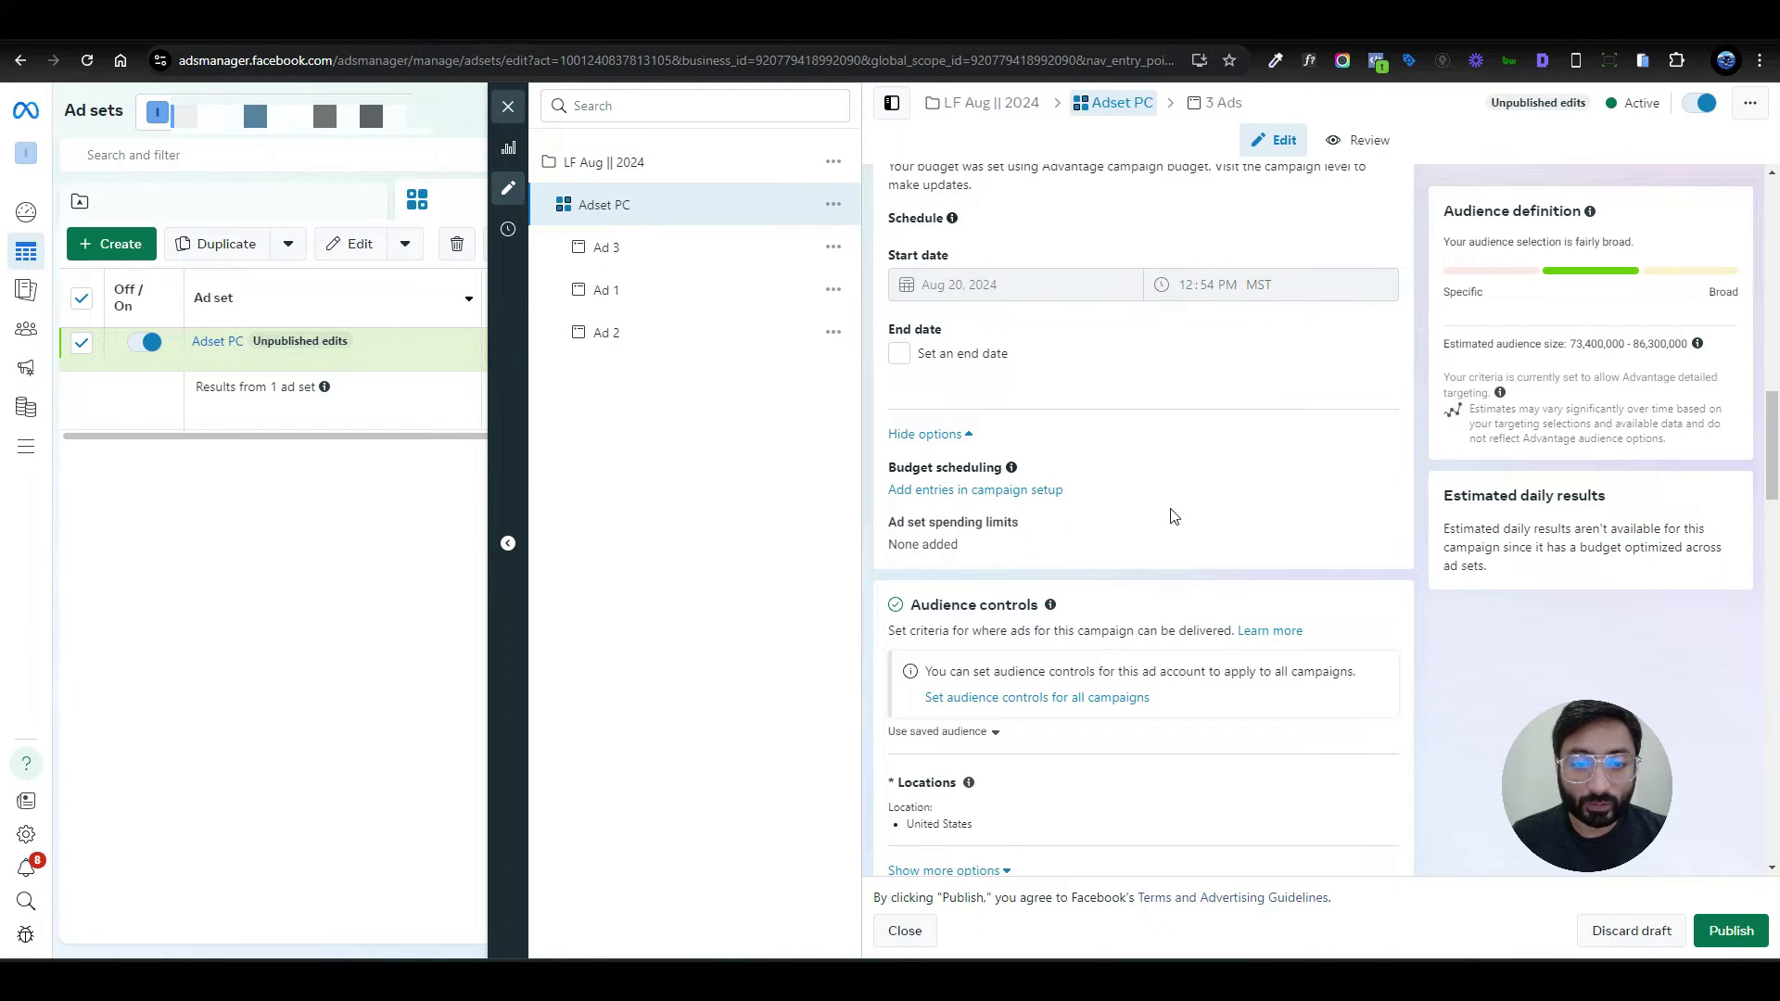
scroll(1175, 513, "down", 3)
scroll(1180, 512, "down", 5)
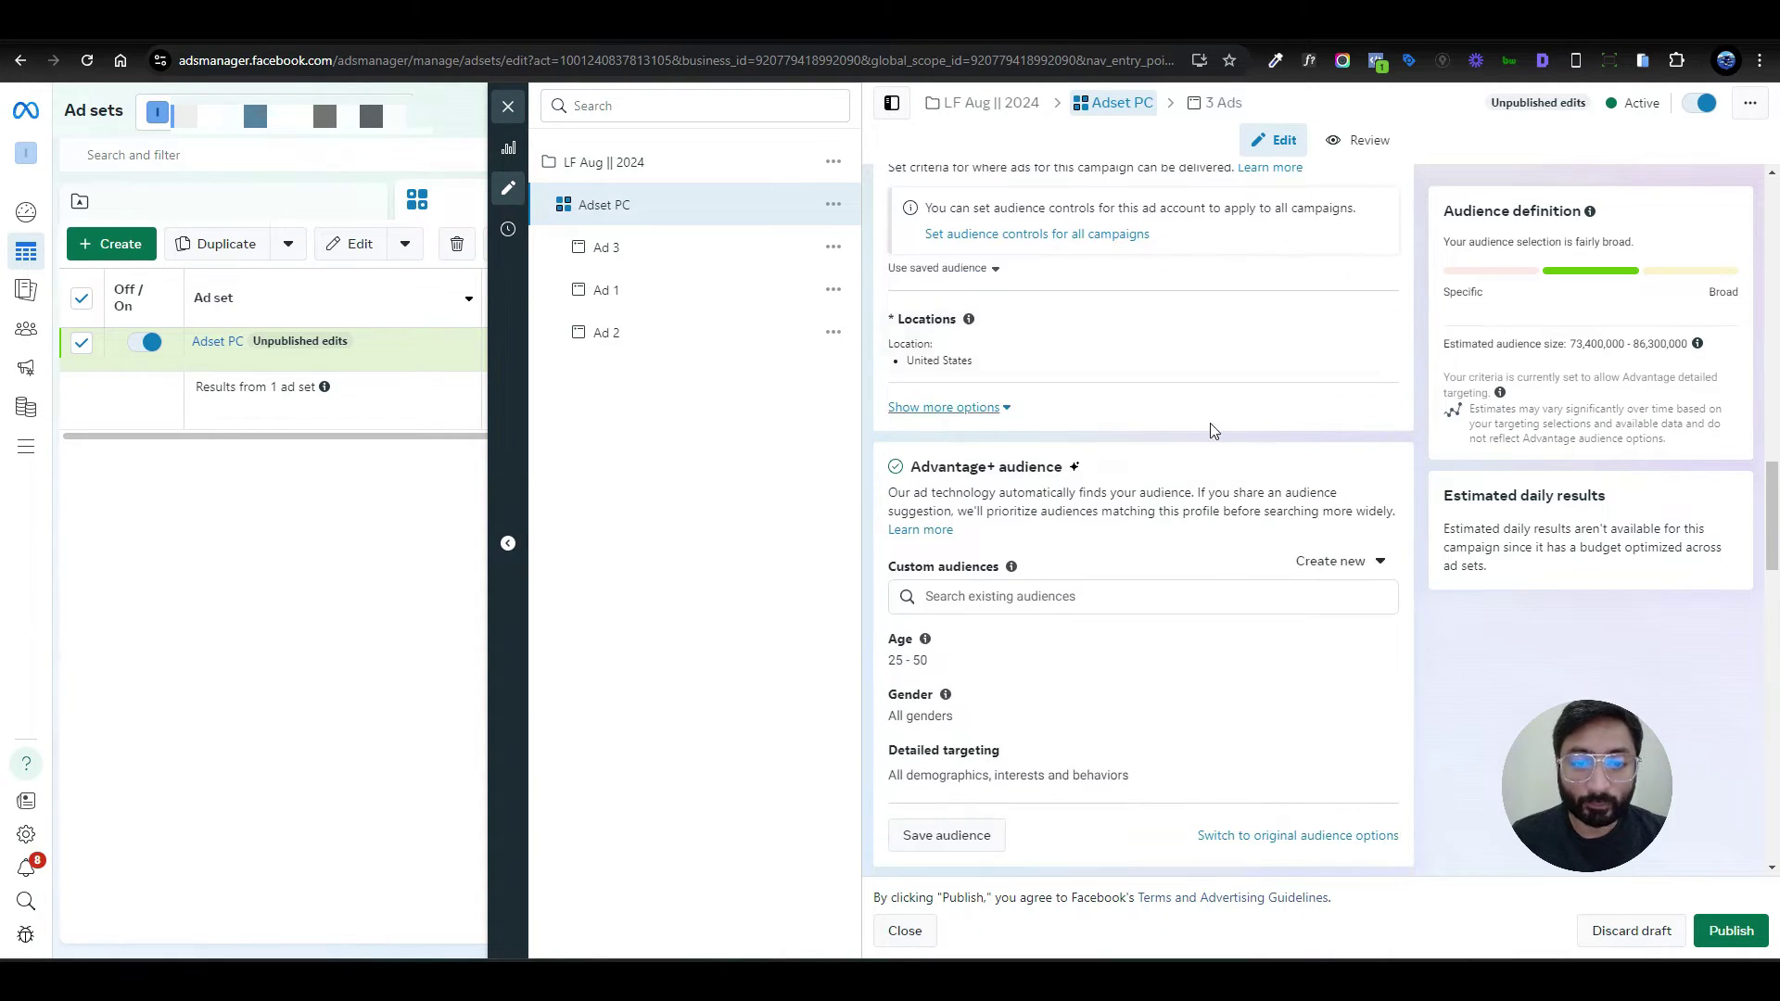
scroll(1209, 425, "down", 2)
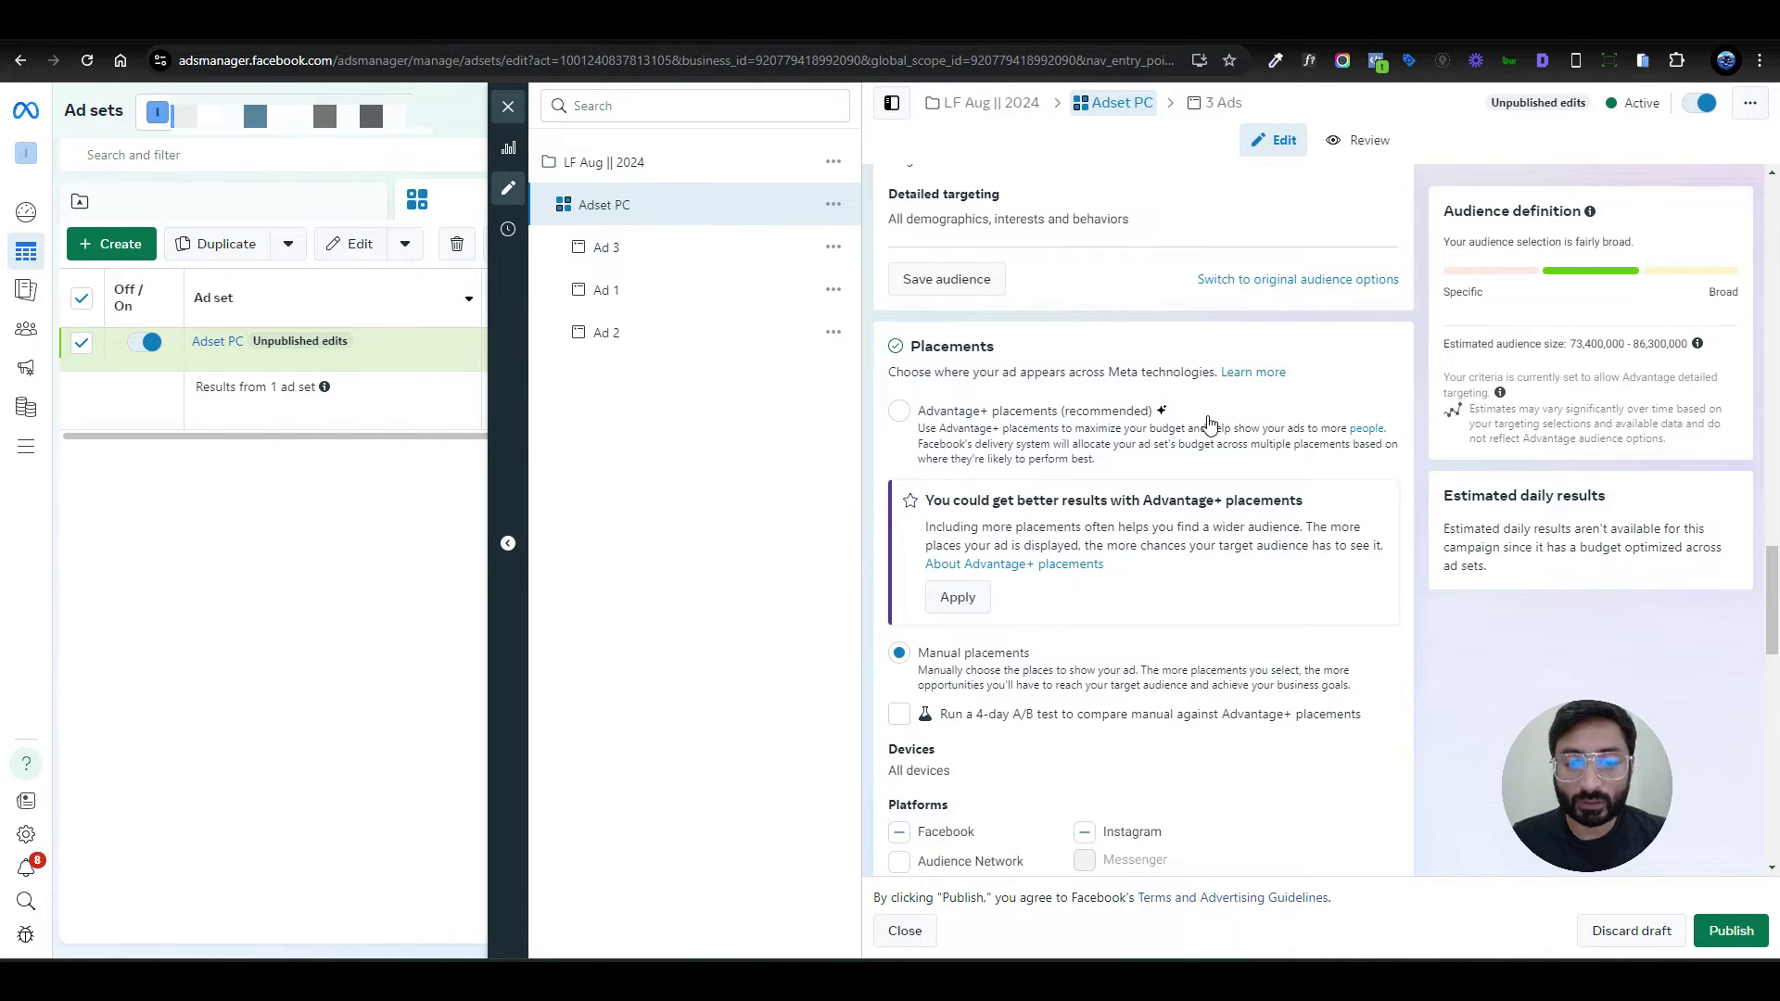
scroll(1210, 424, "down", 3)
scroll(1209, 423, "down", 1)
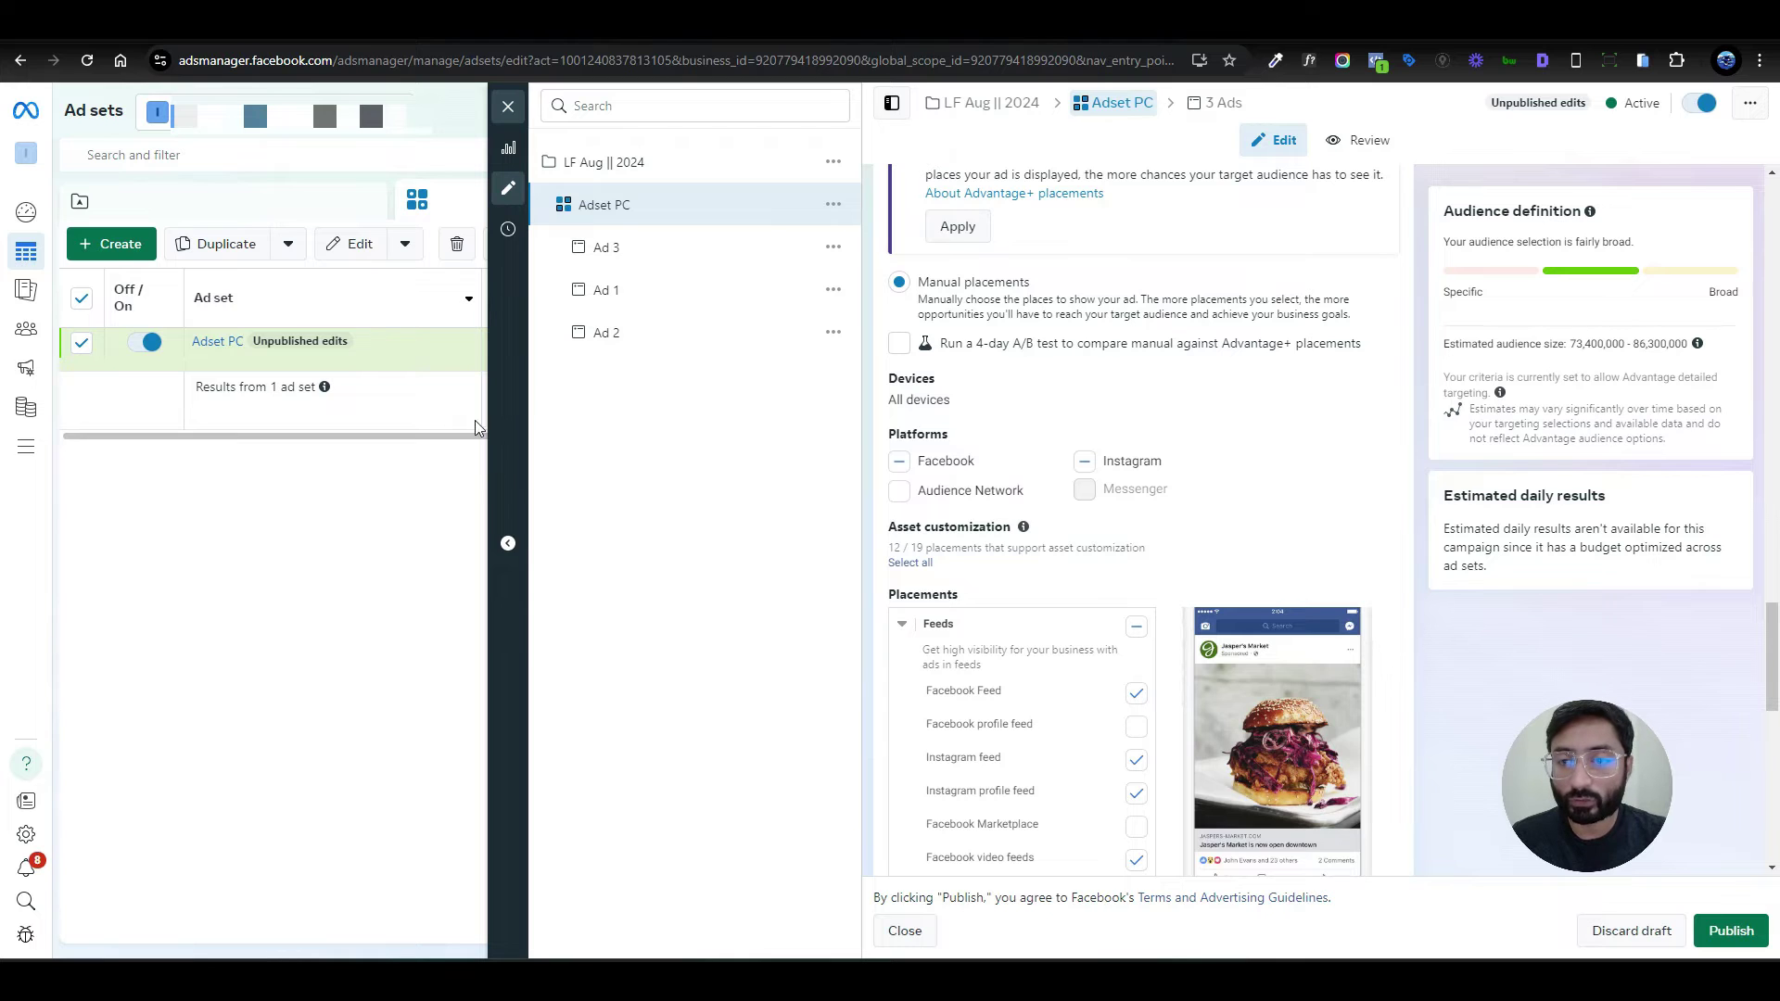
mouse_move(239, 367)
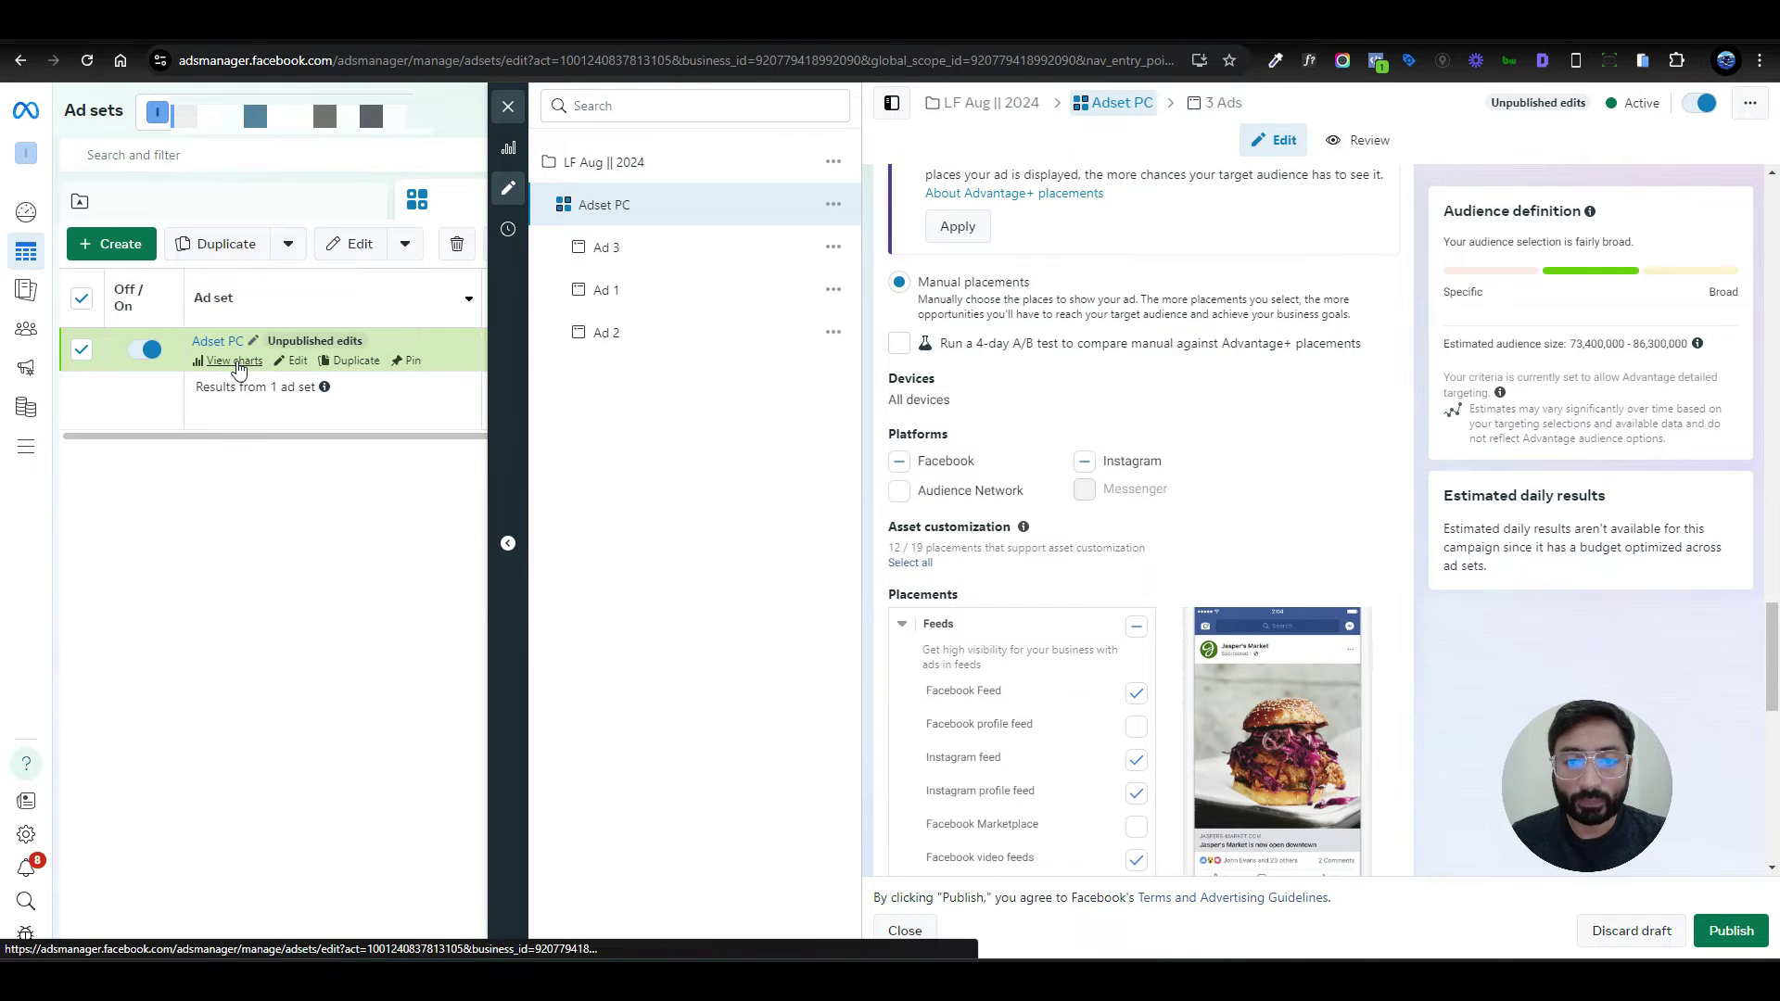
- Exit the Adset PC editor with Close, leaving its changes as unpublished drafts
left_click(237, 362)
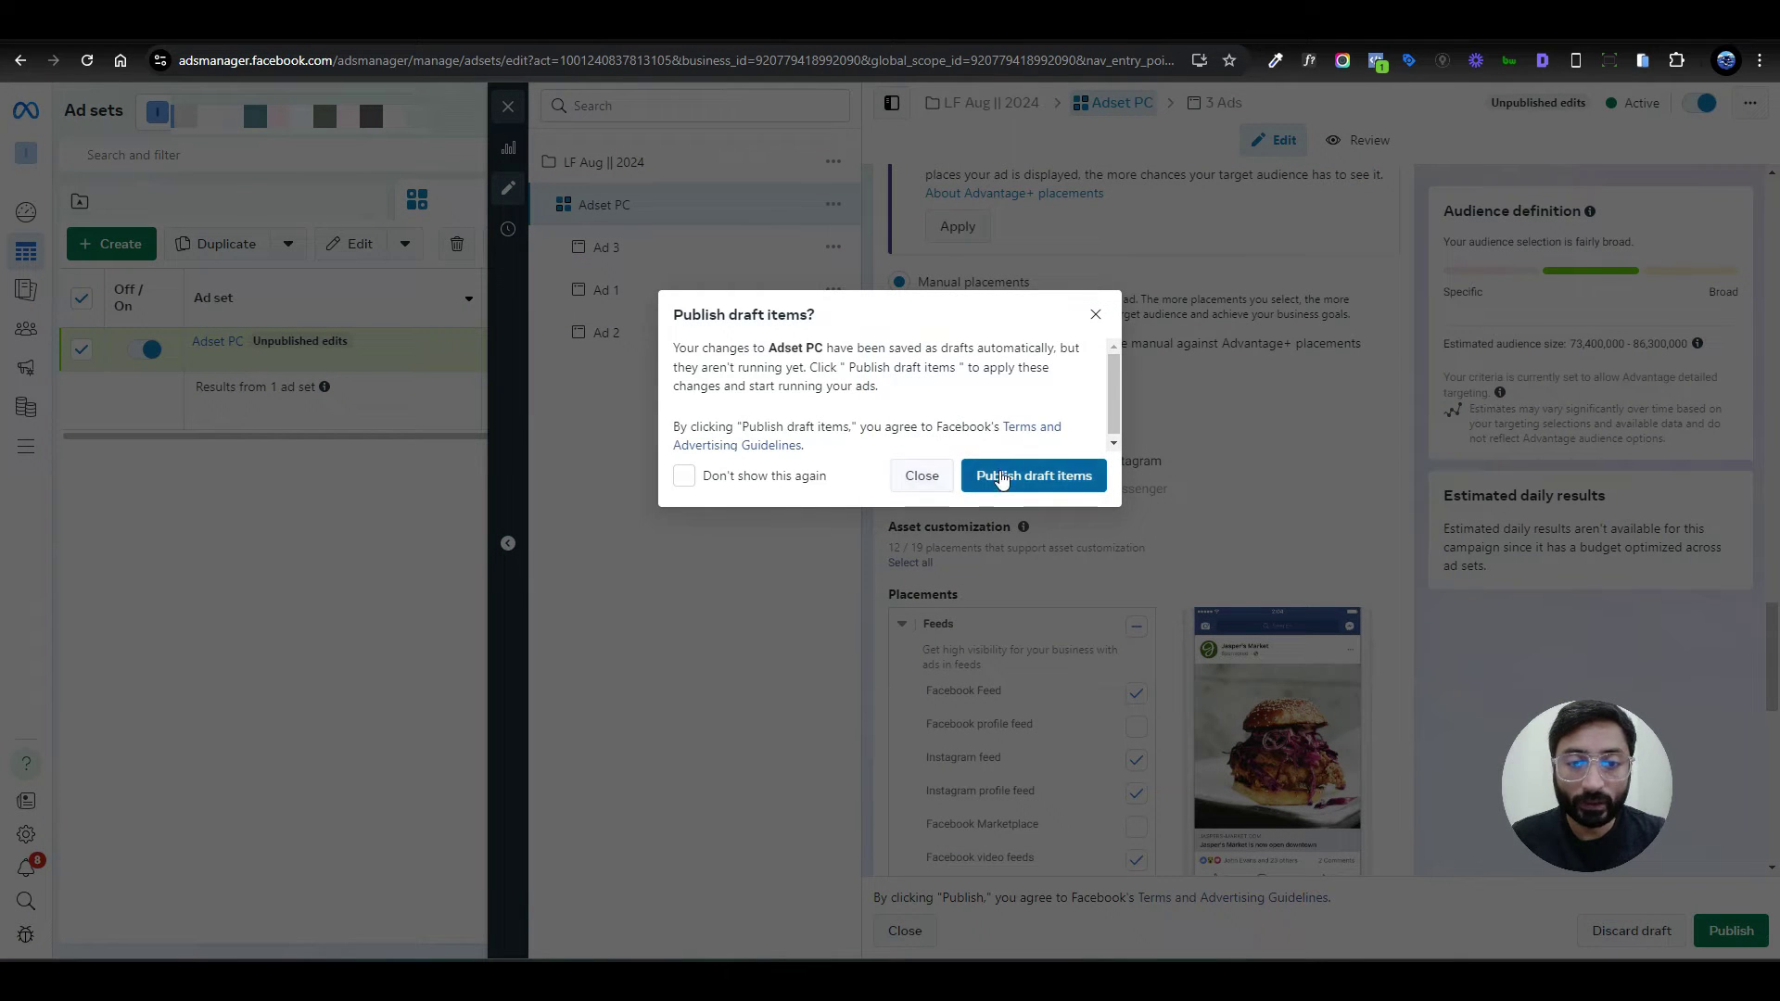
left_click(912, 474)
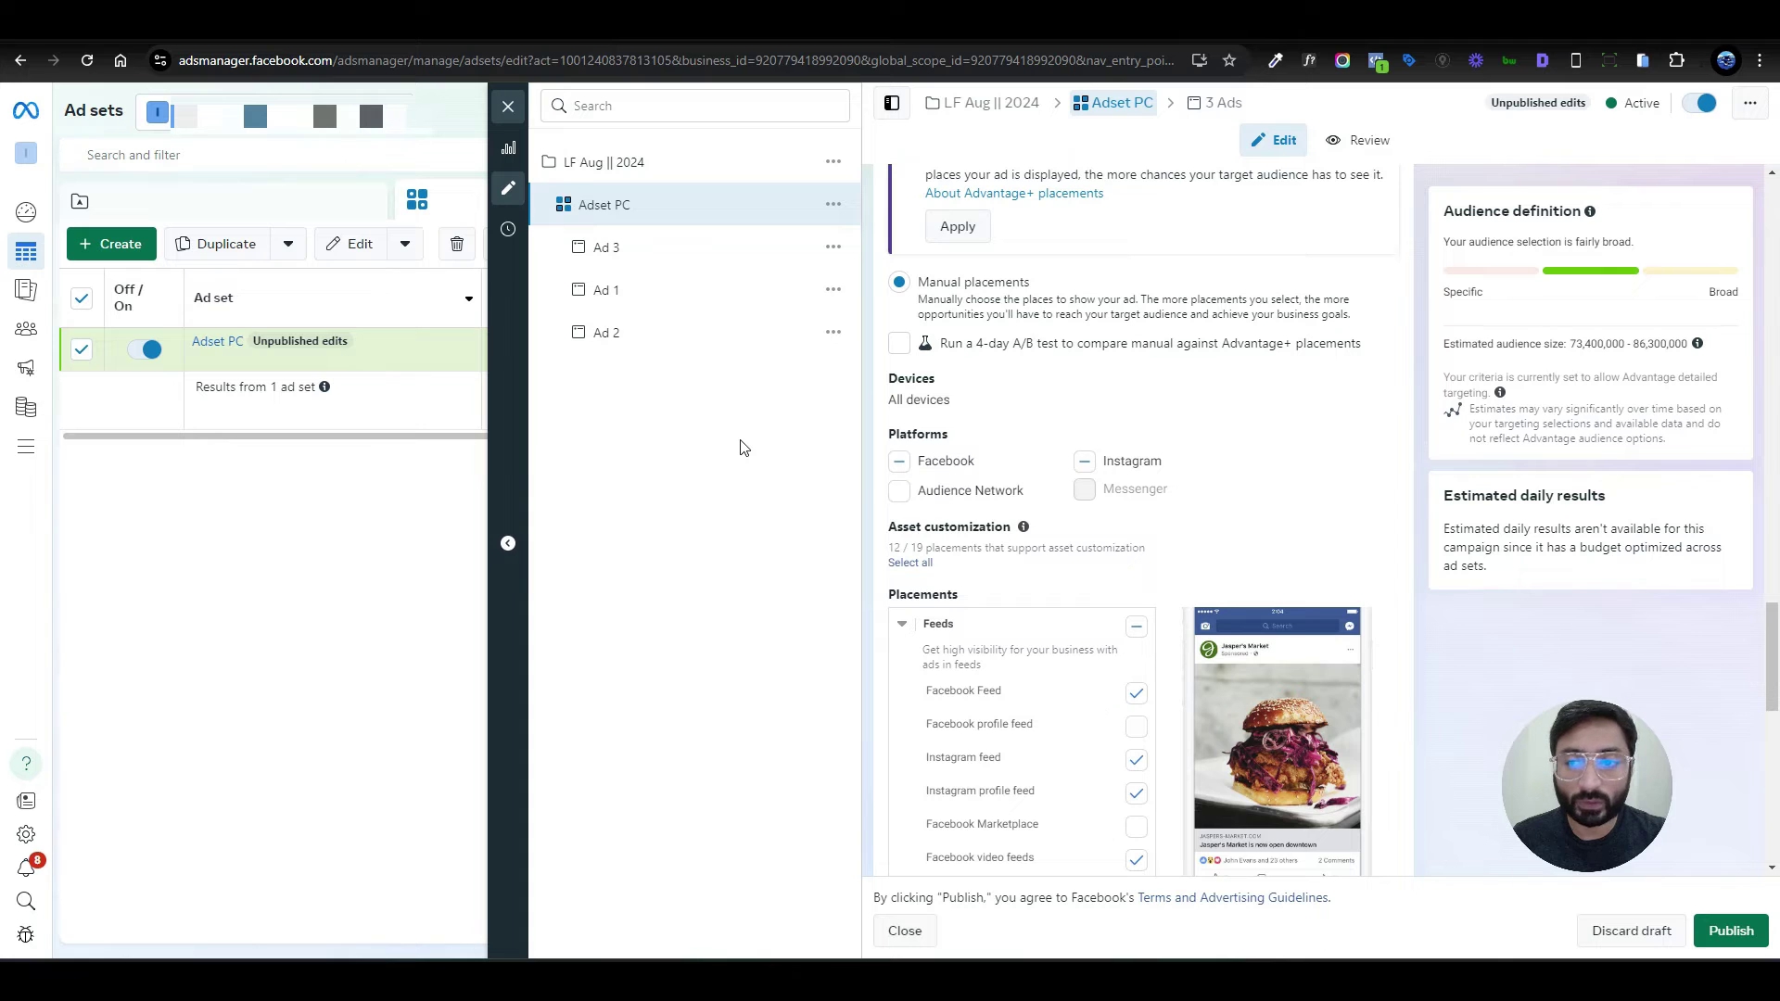
left_click(508, 106)
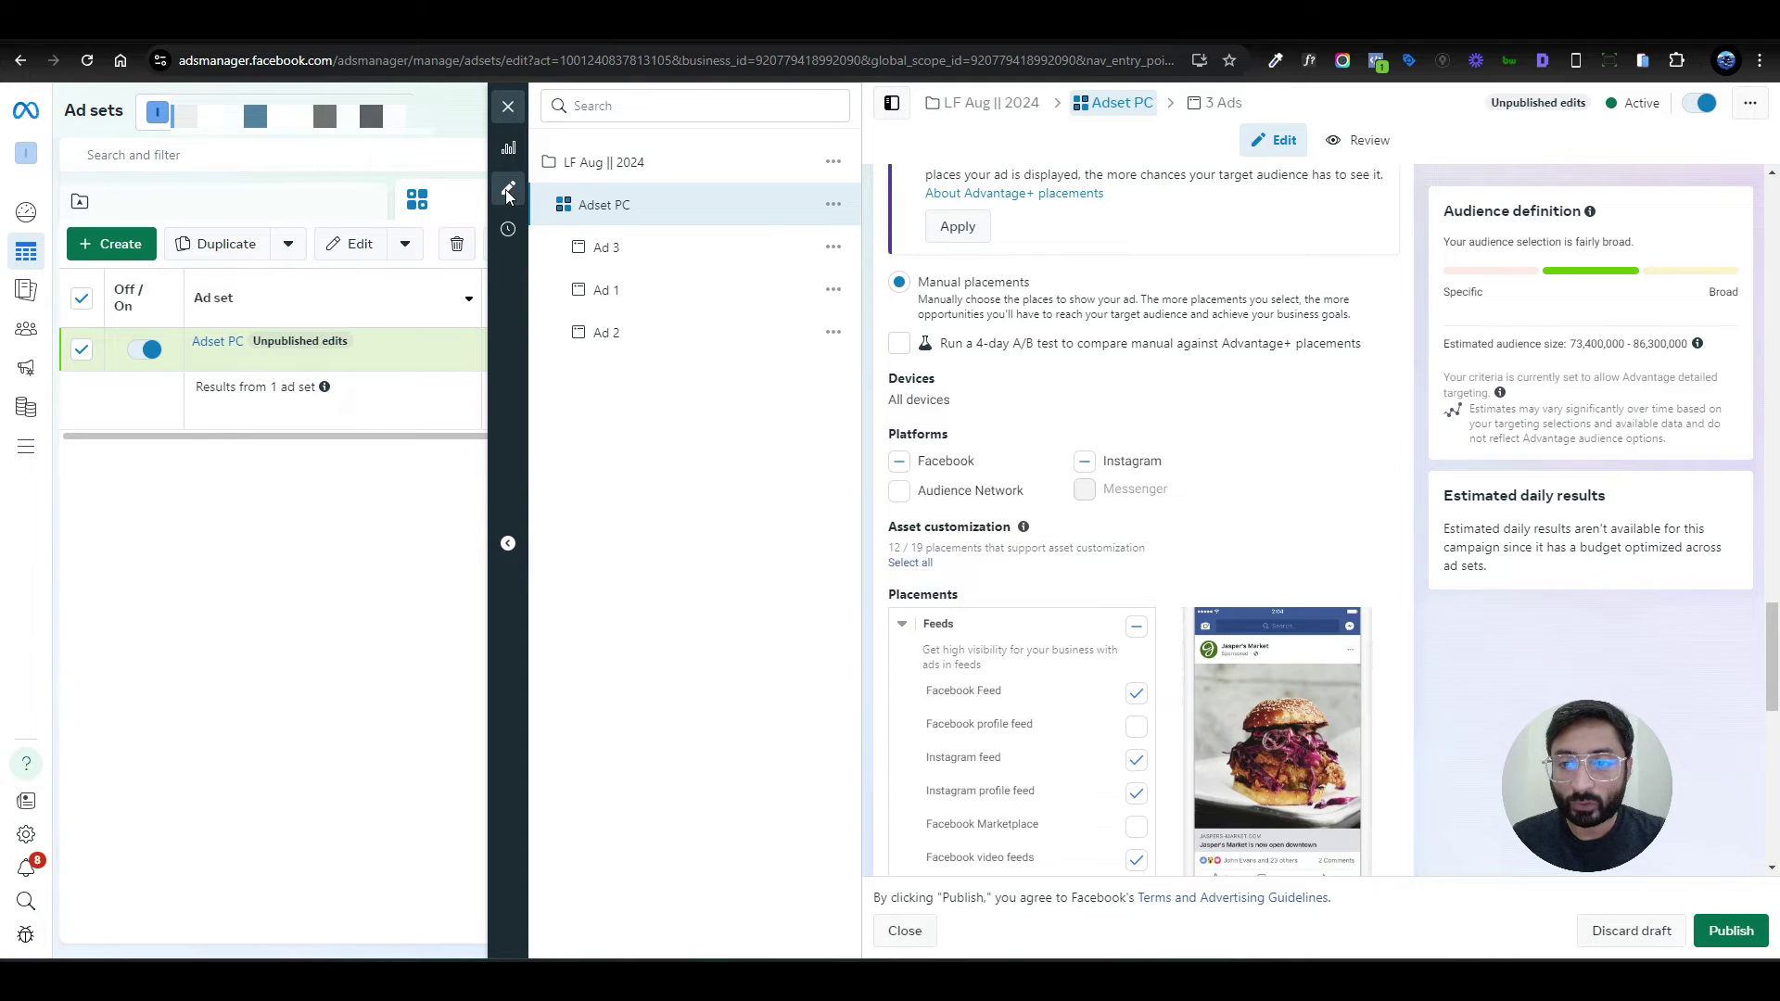
left_click(922, 475)
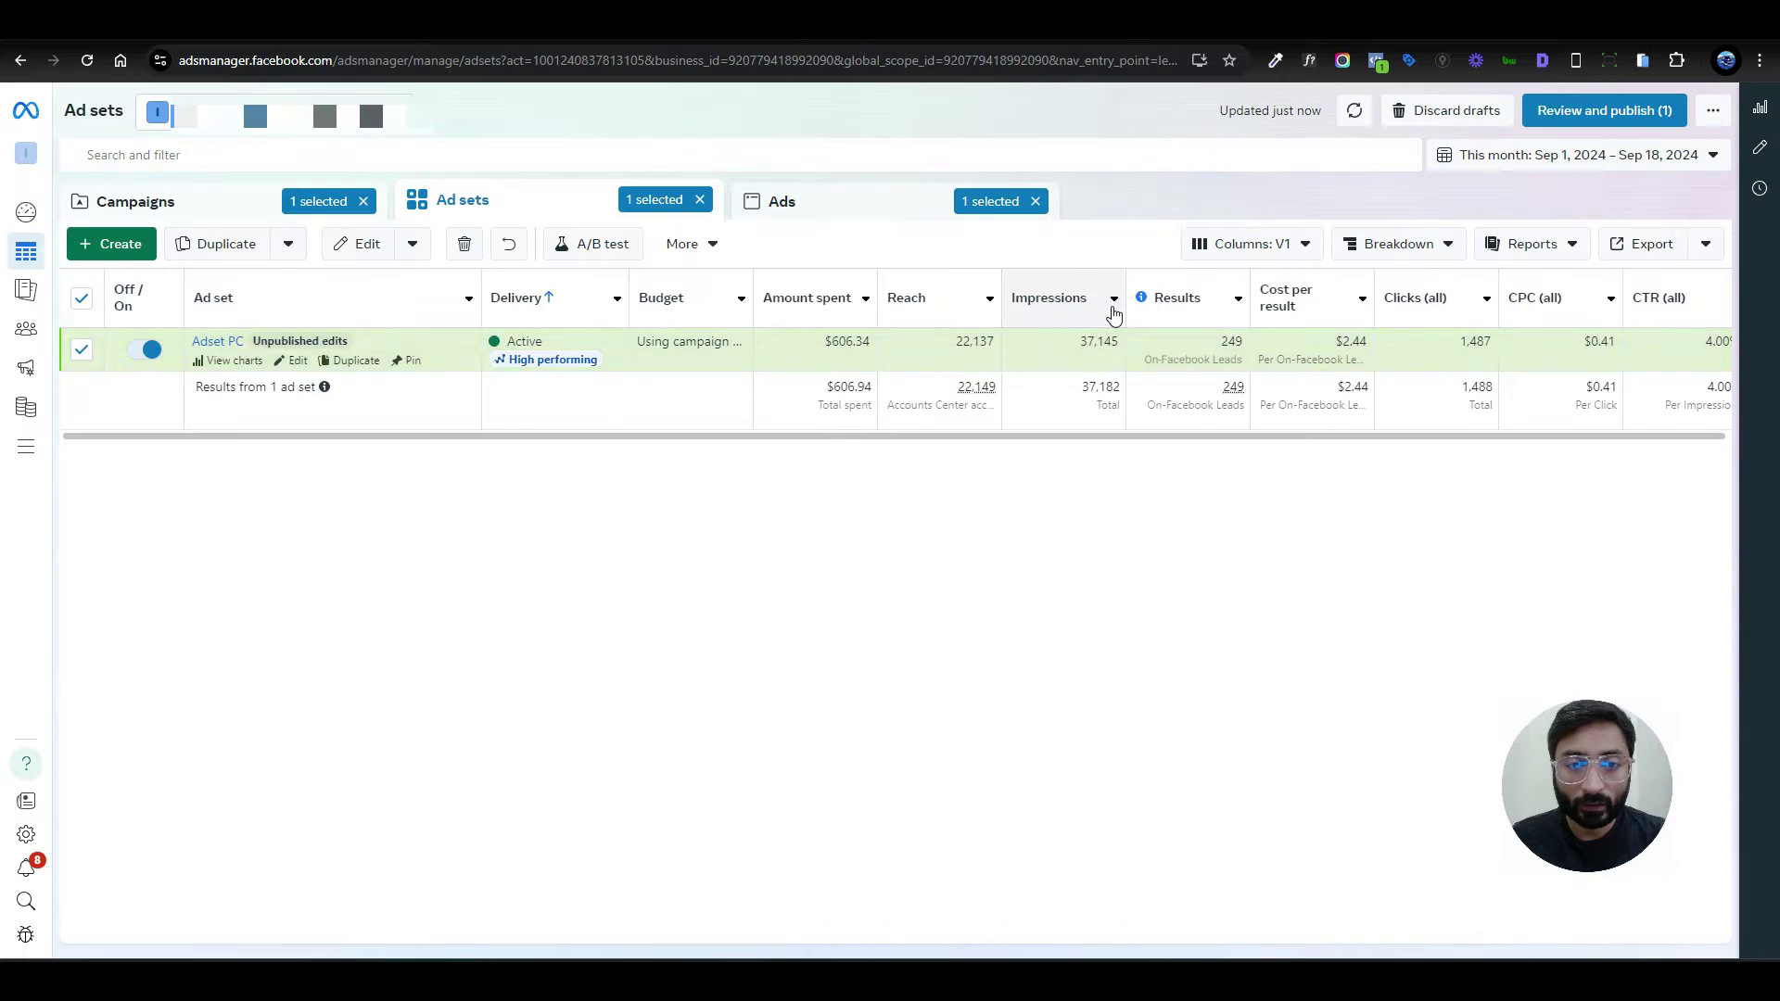
- Show Adset PC's performance charts with results broken down by Platform
left_click(209, 361)
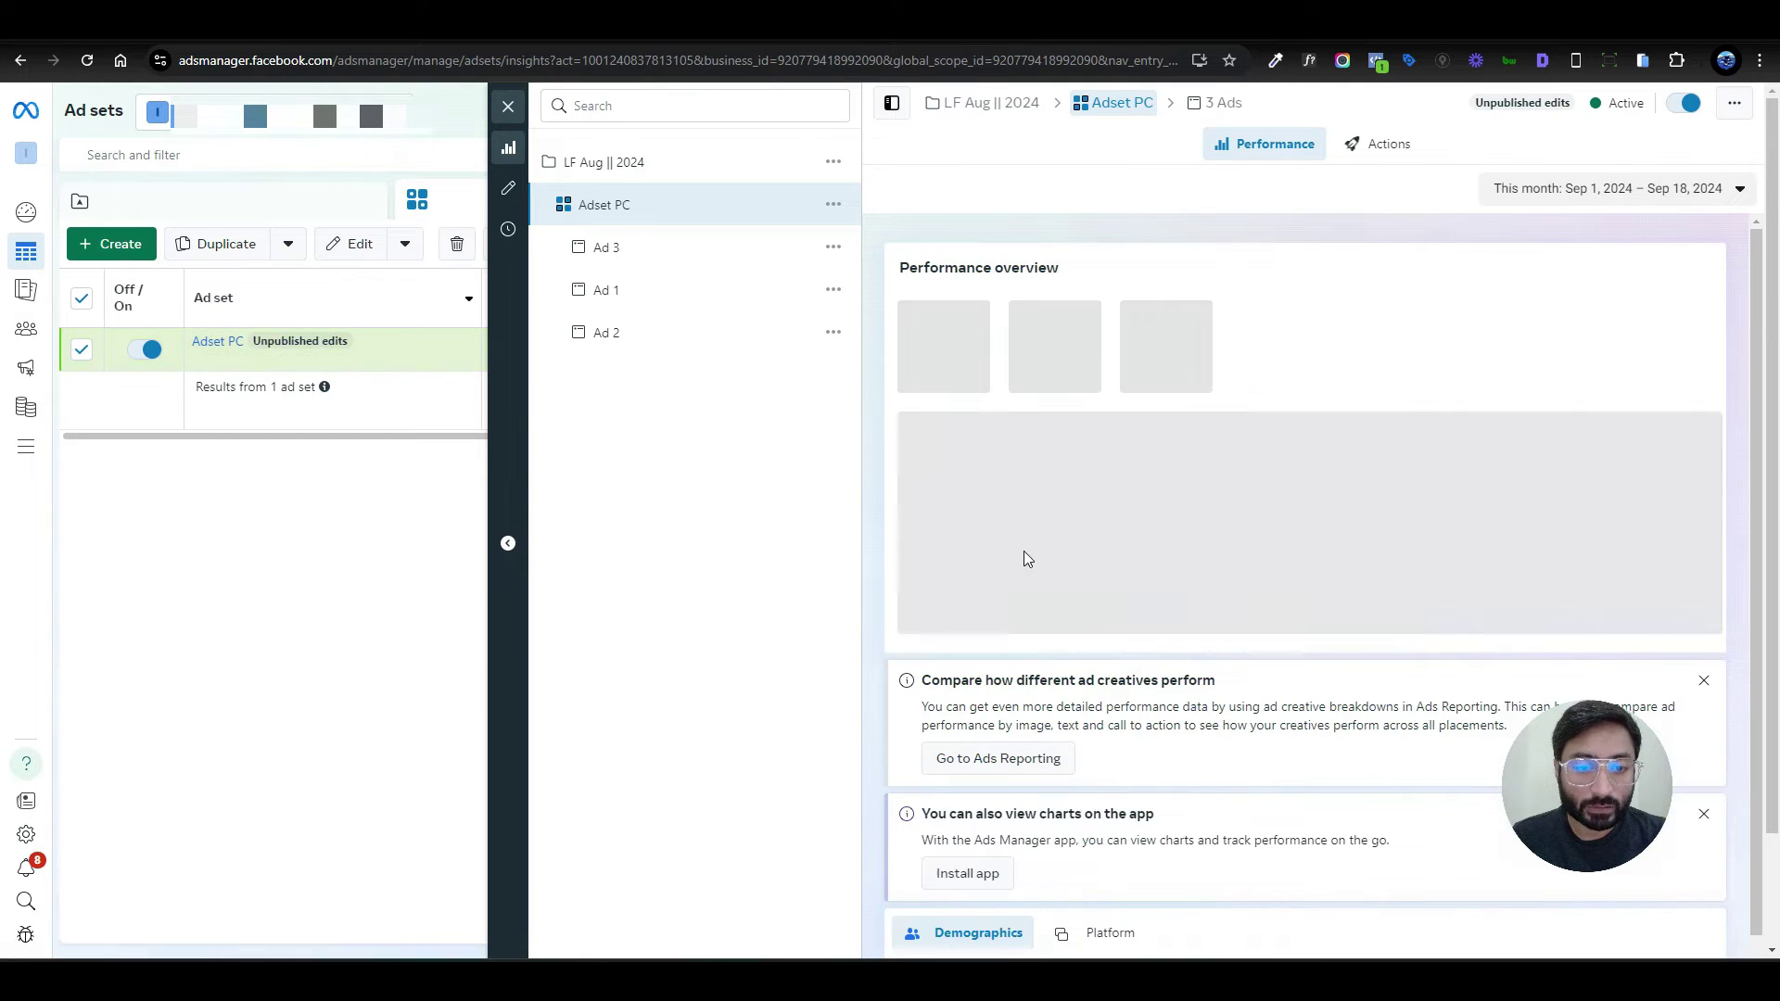
scroll(1081, 551, "down", 4)
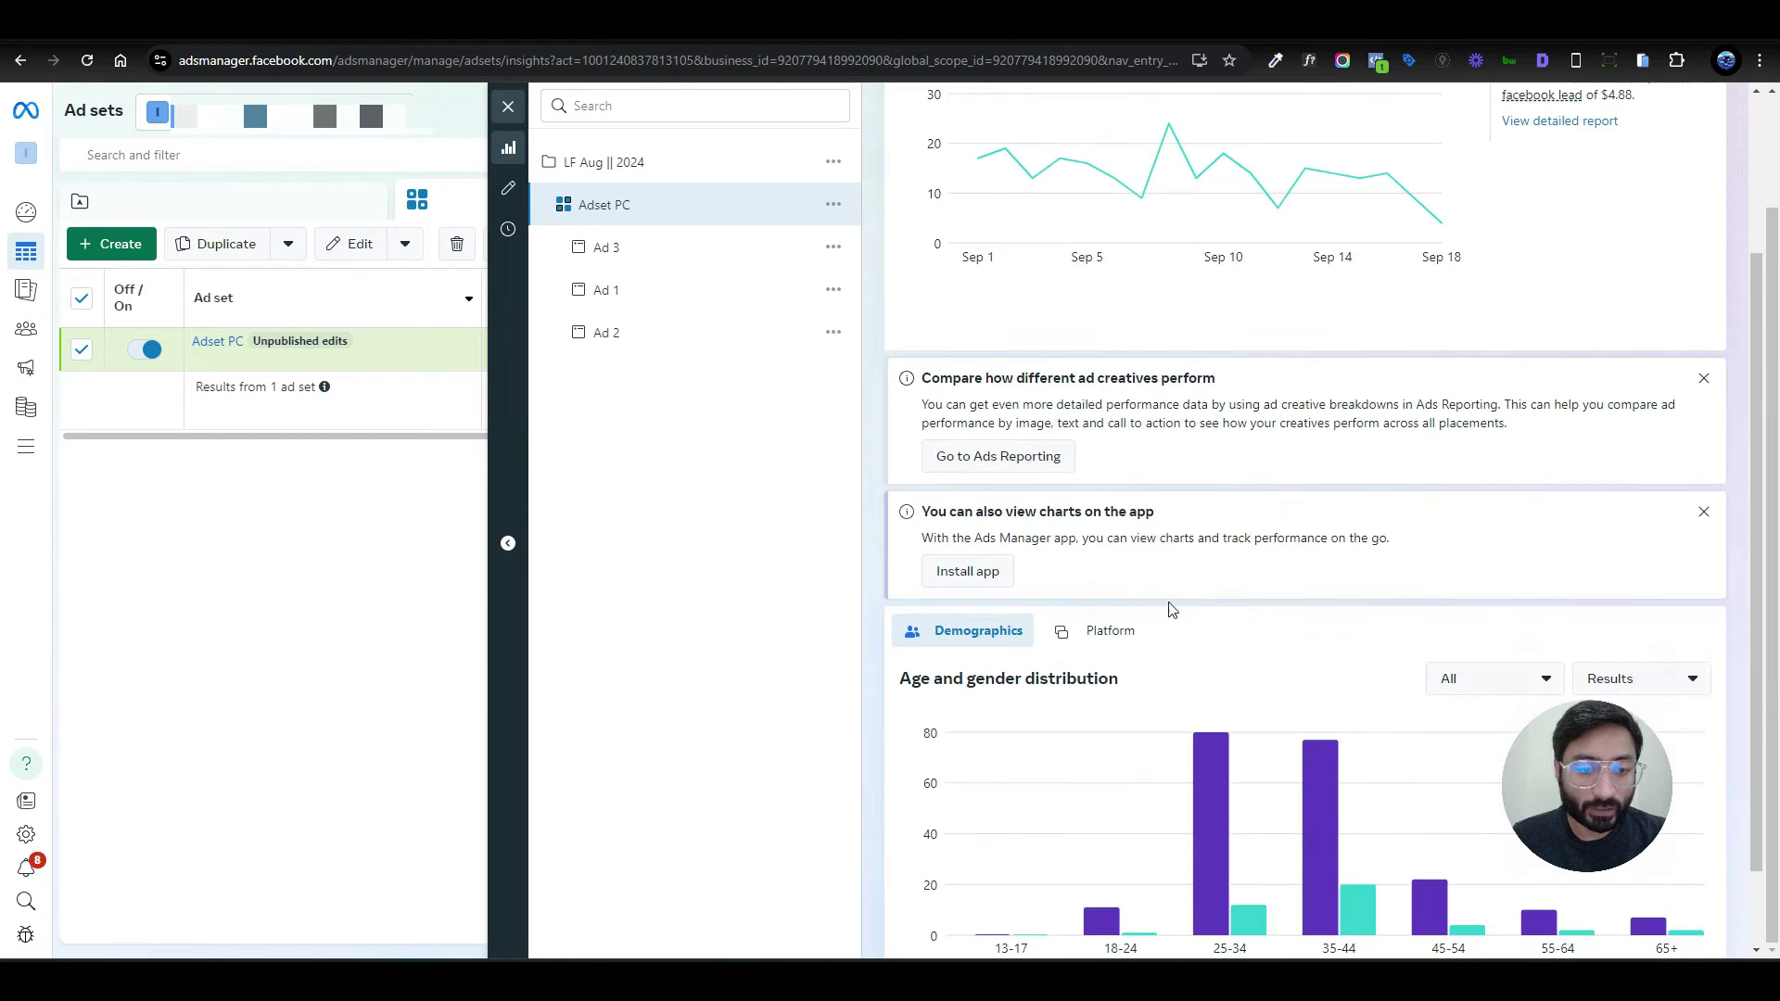
scroll(1346, 645, "down", 1)
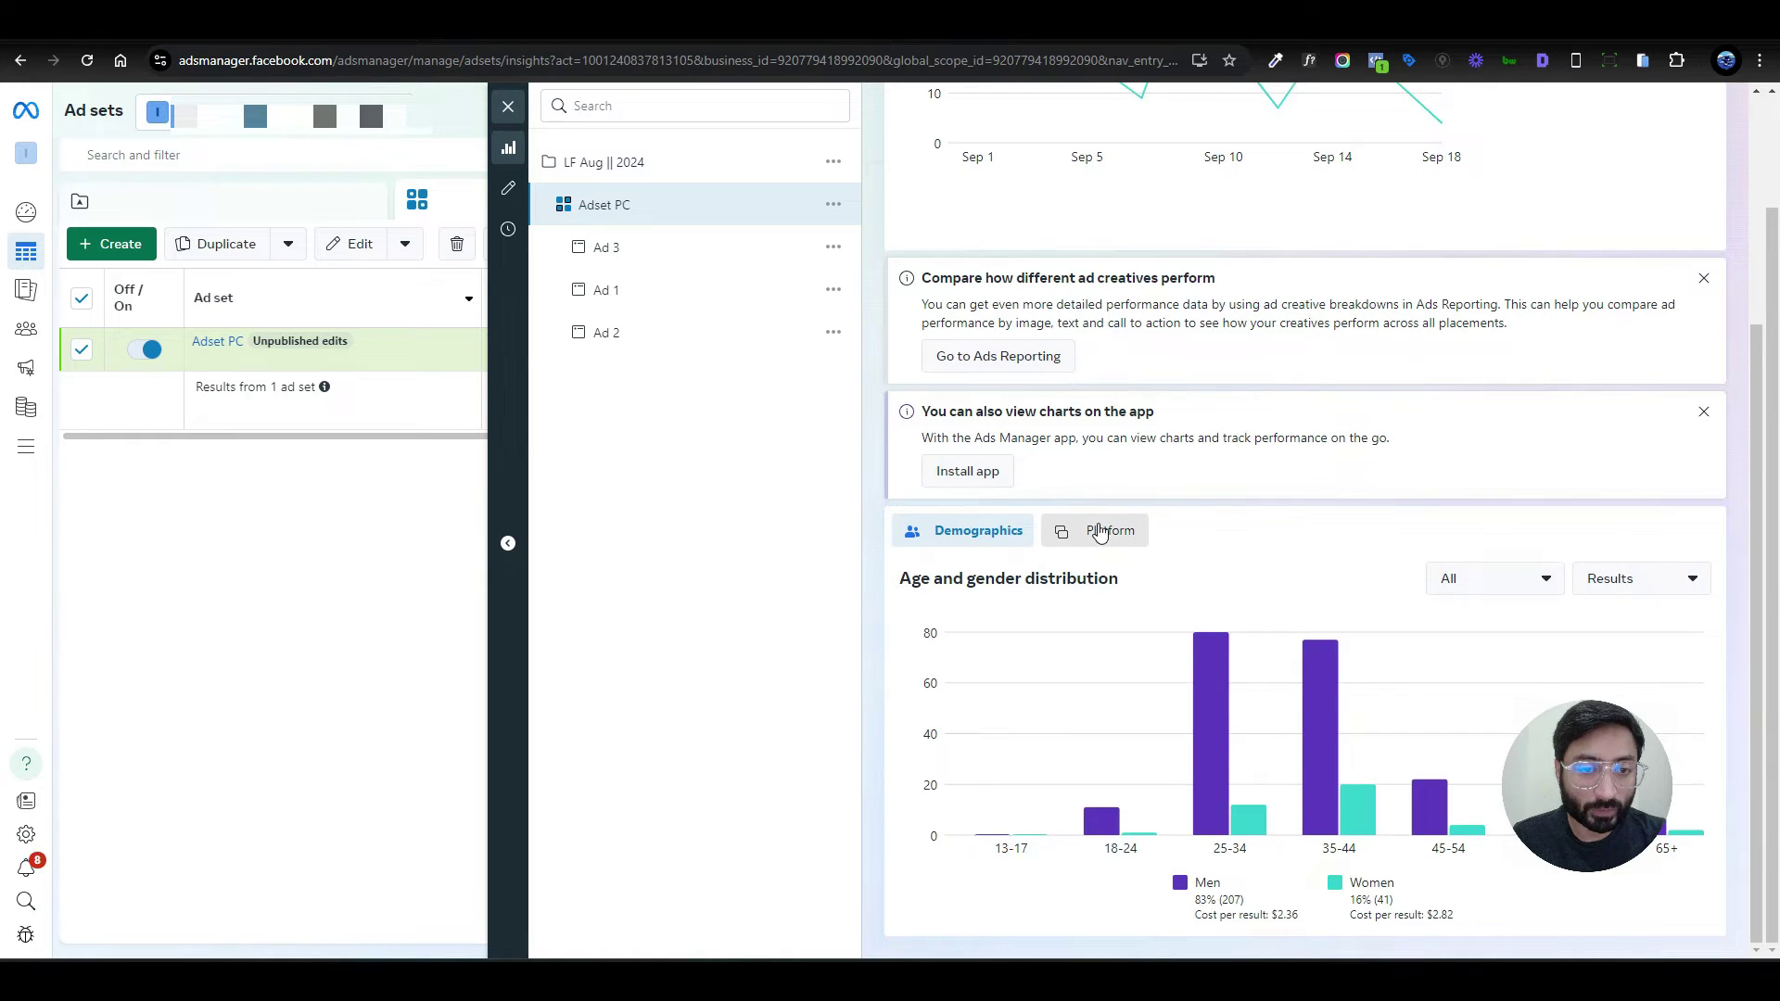
left_click(1101, 531)
scroll(1208, 656, "down", 2)
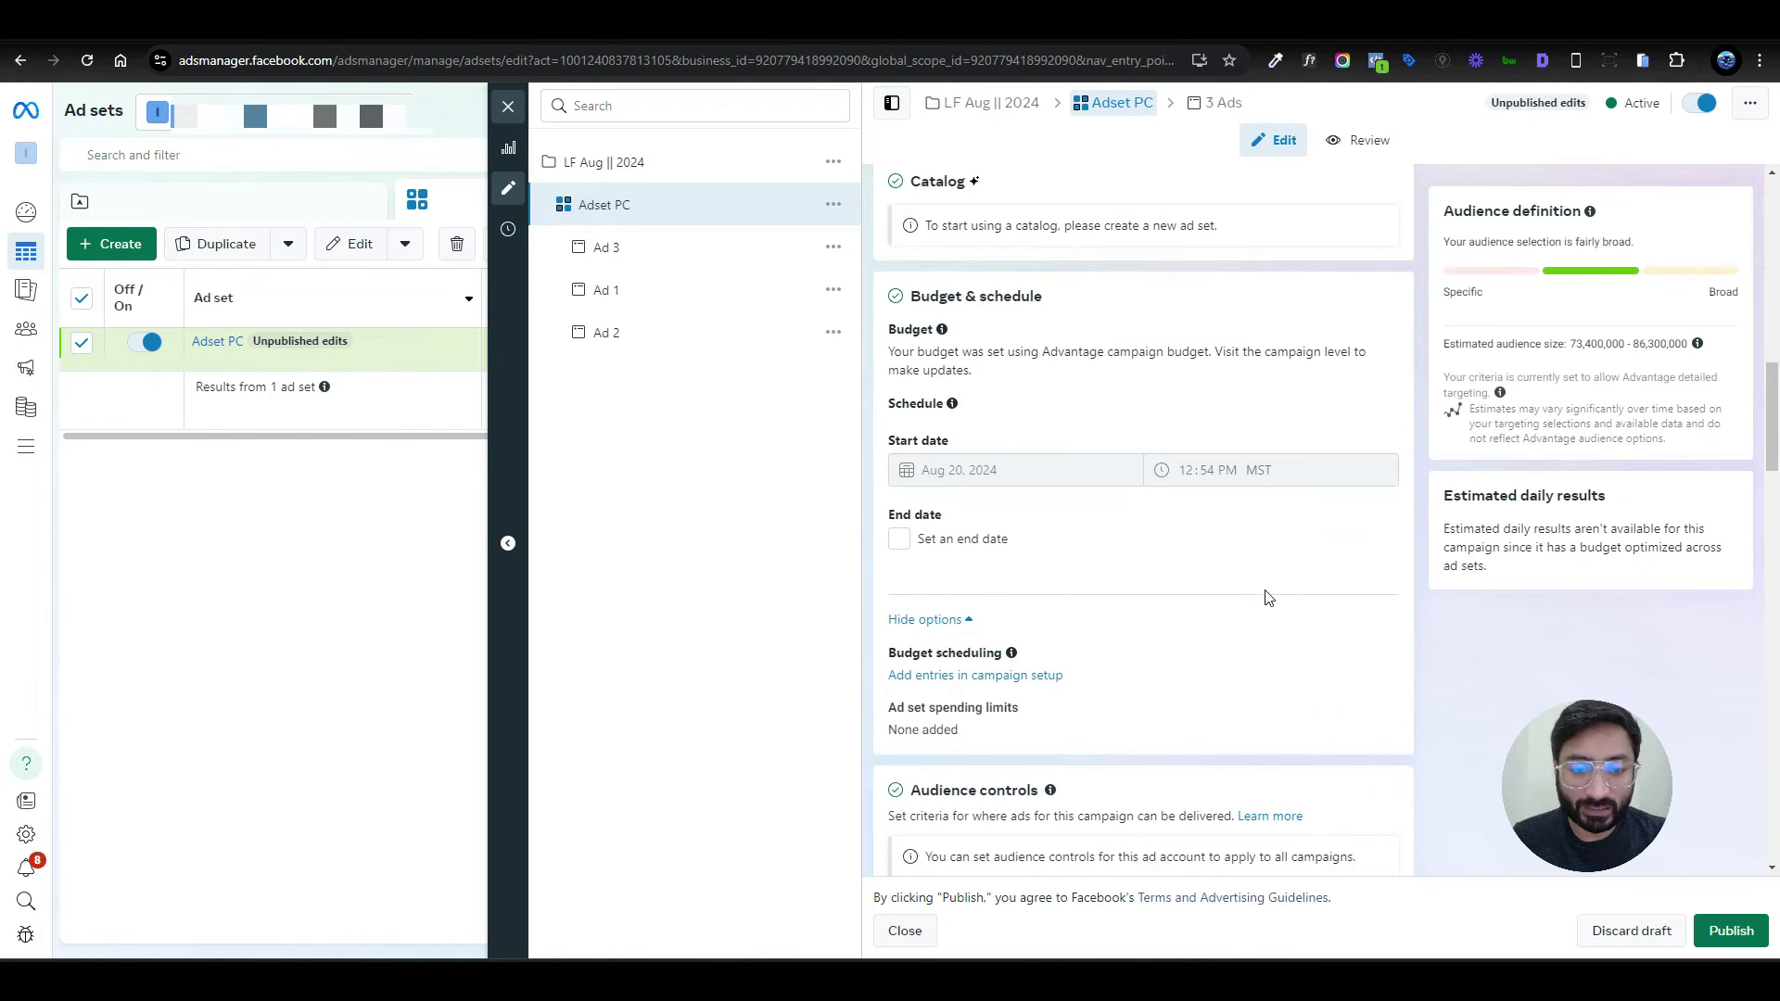
- Scroll through Adset PC's budget, schedule, audience and placement settings and back up
scroll(1270, 599, "down", 15)
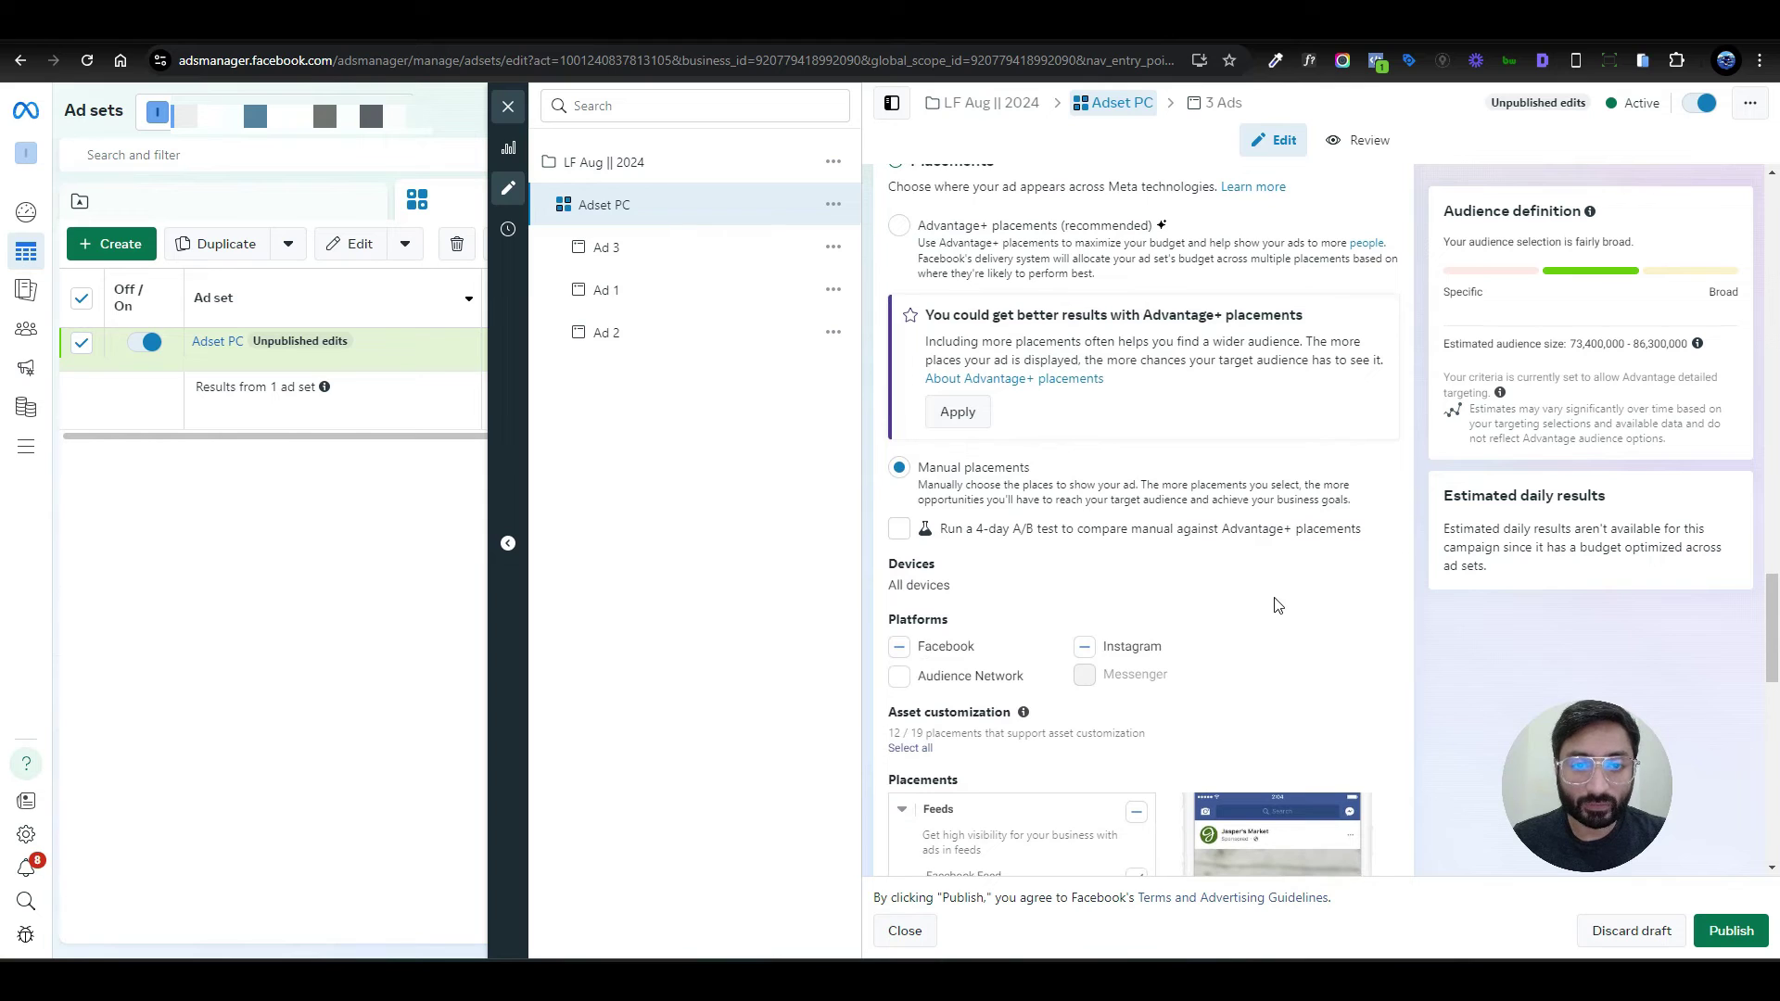
scroll(1278, 604, "down", 7)
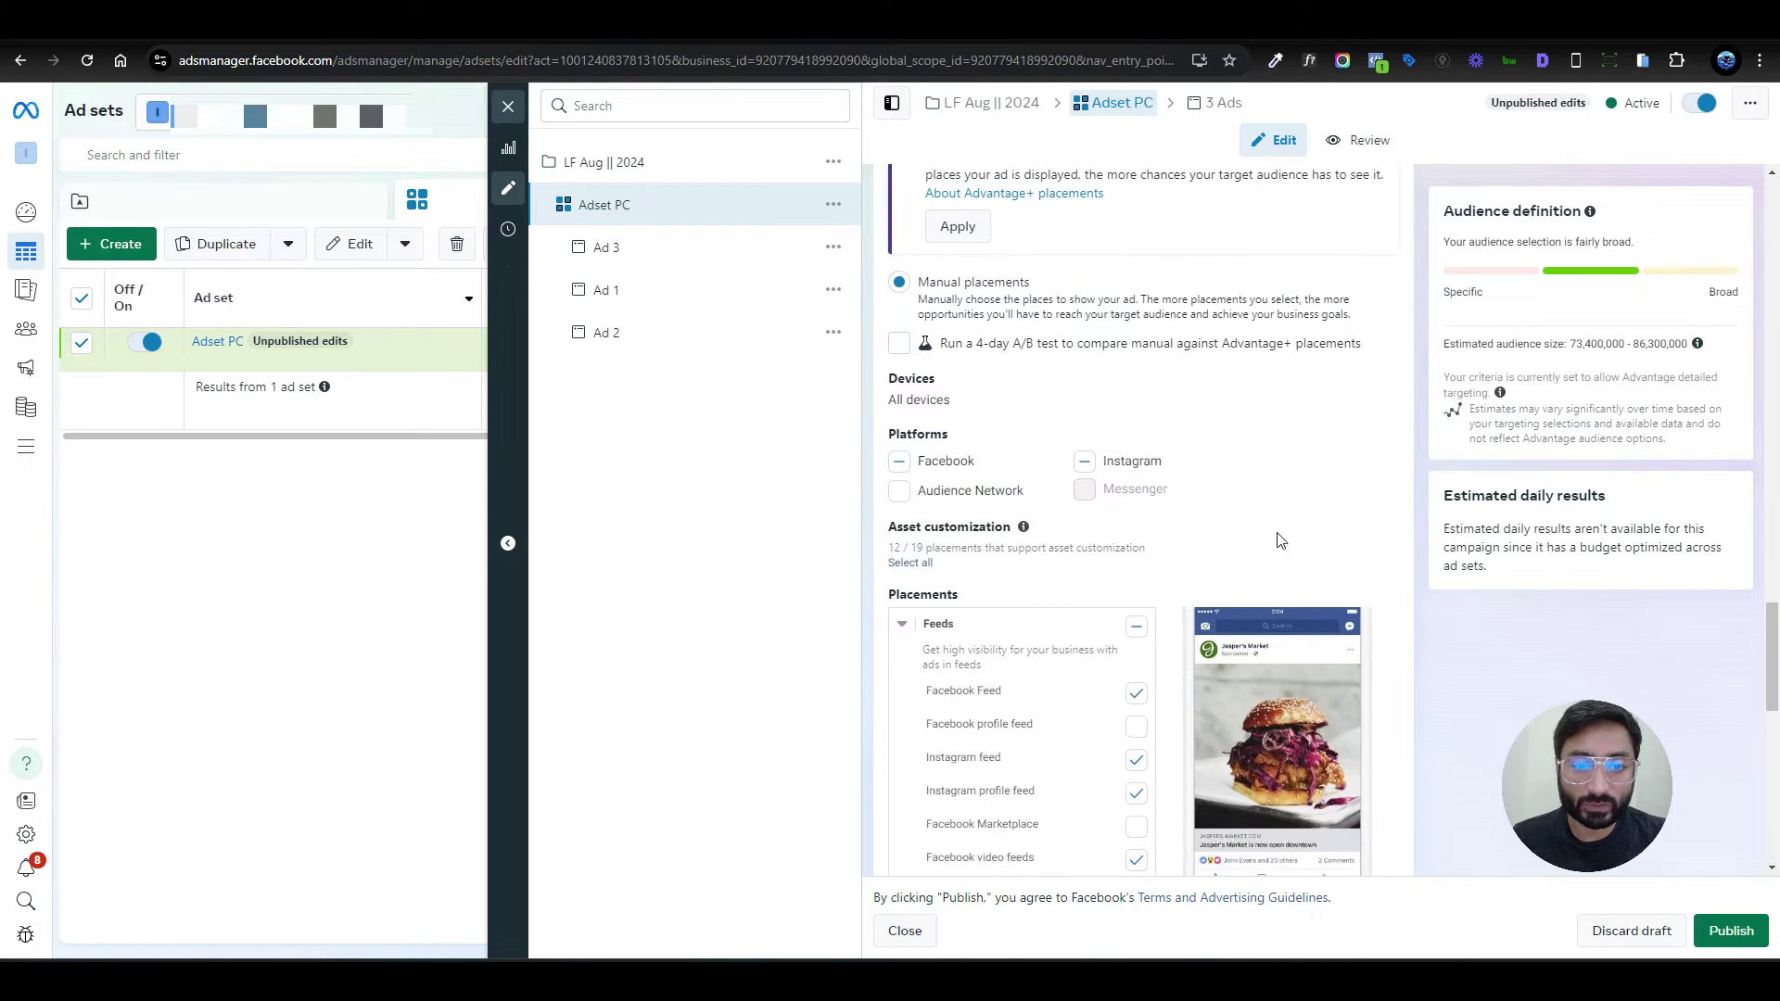
scroll(1307, 442, "down", 5)
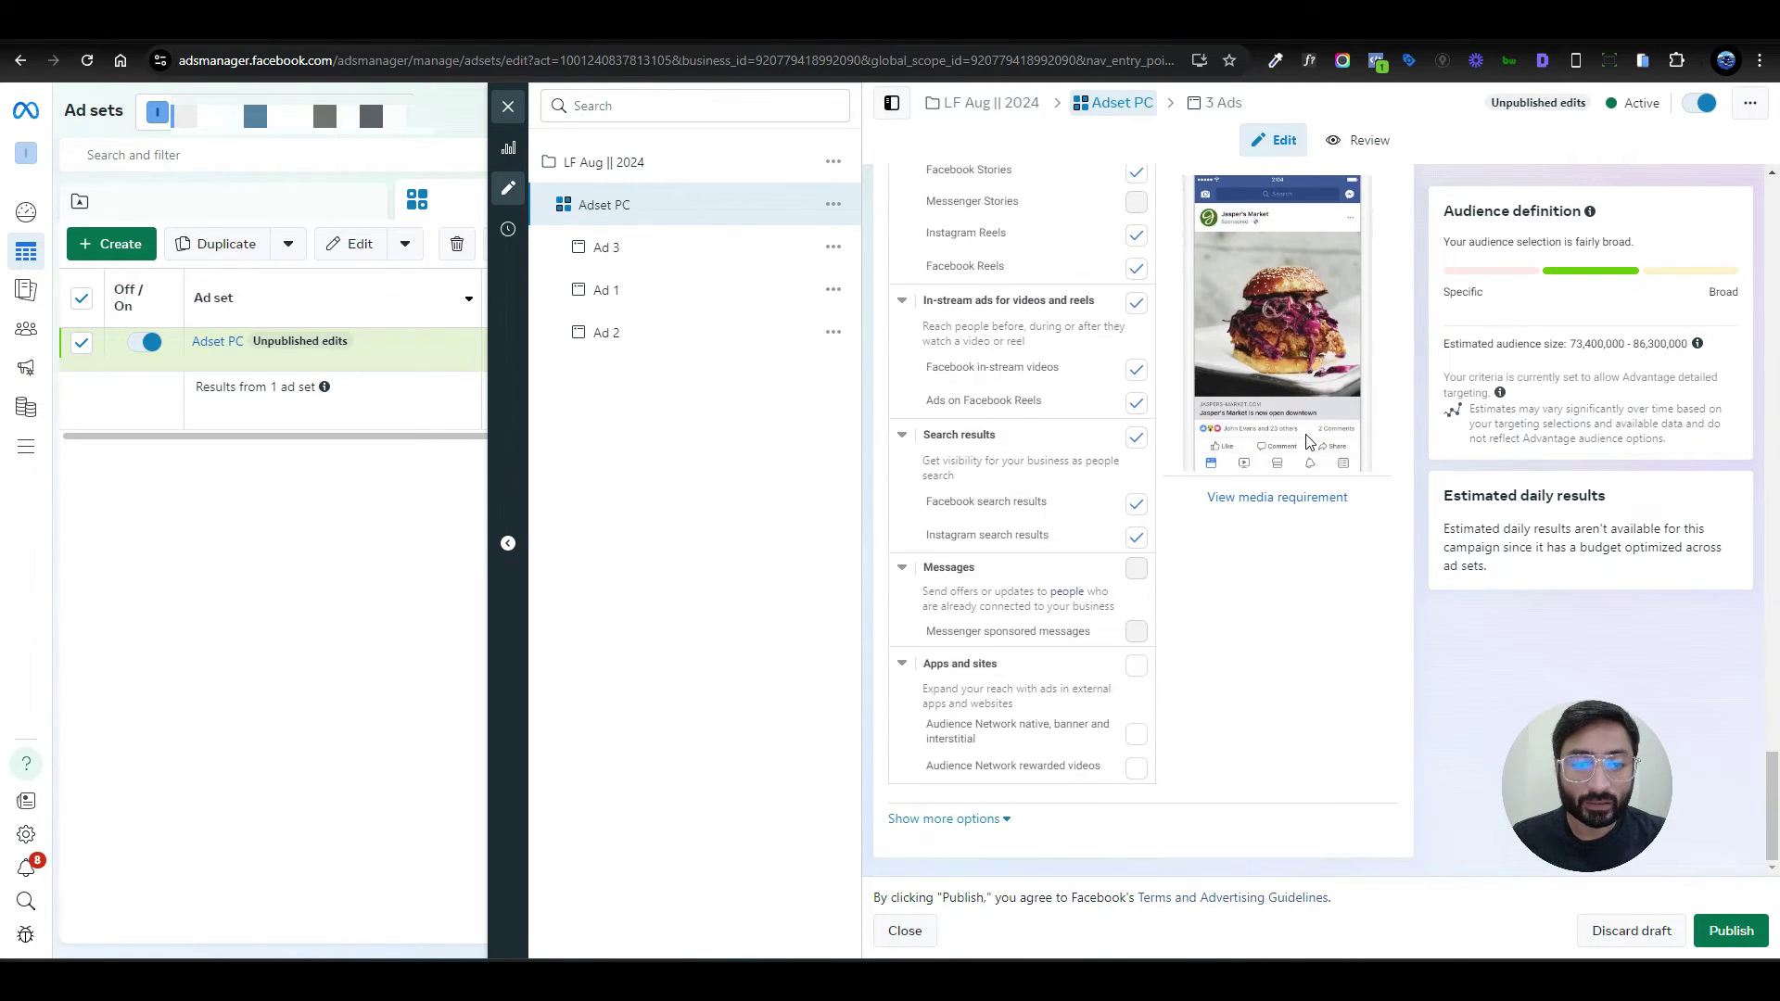
scroll(1307, 445, "up", 6)
scroll(1307, 445, "up", 10)
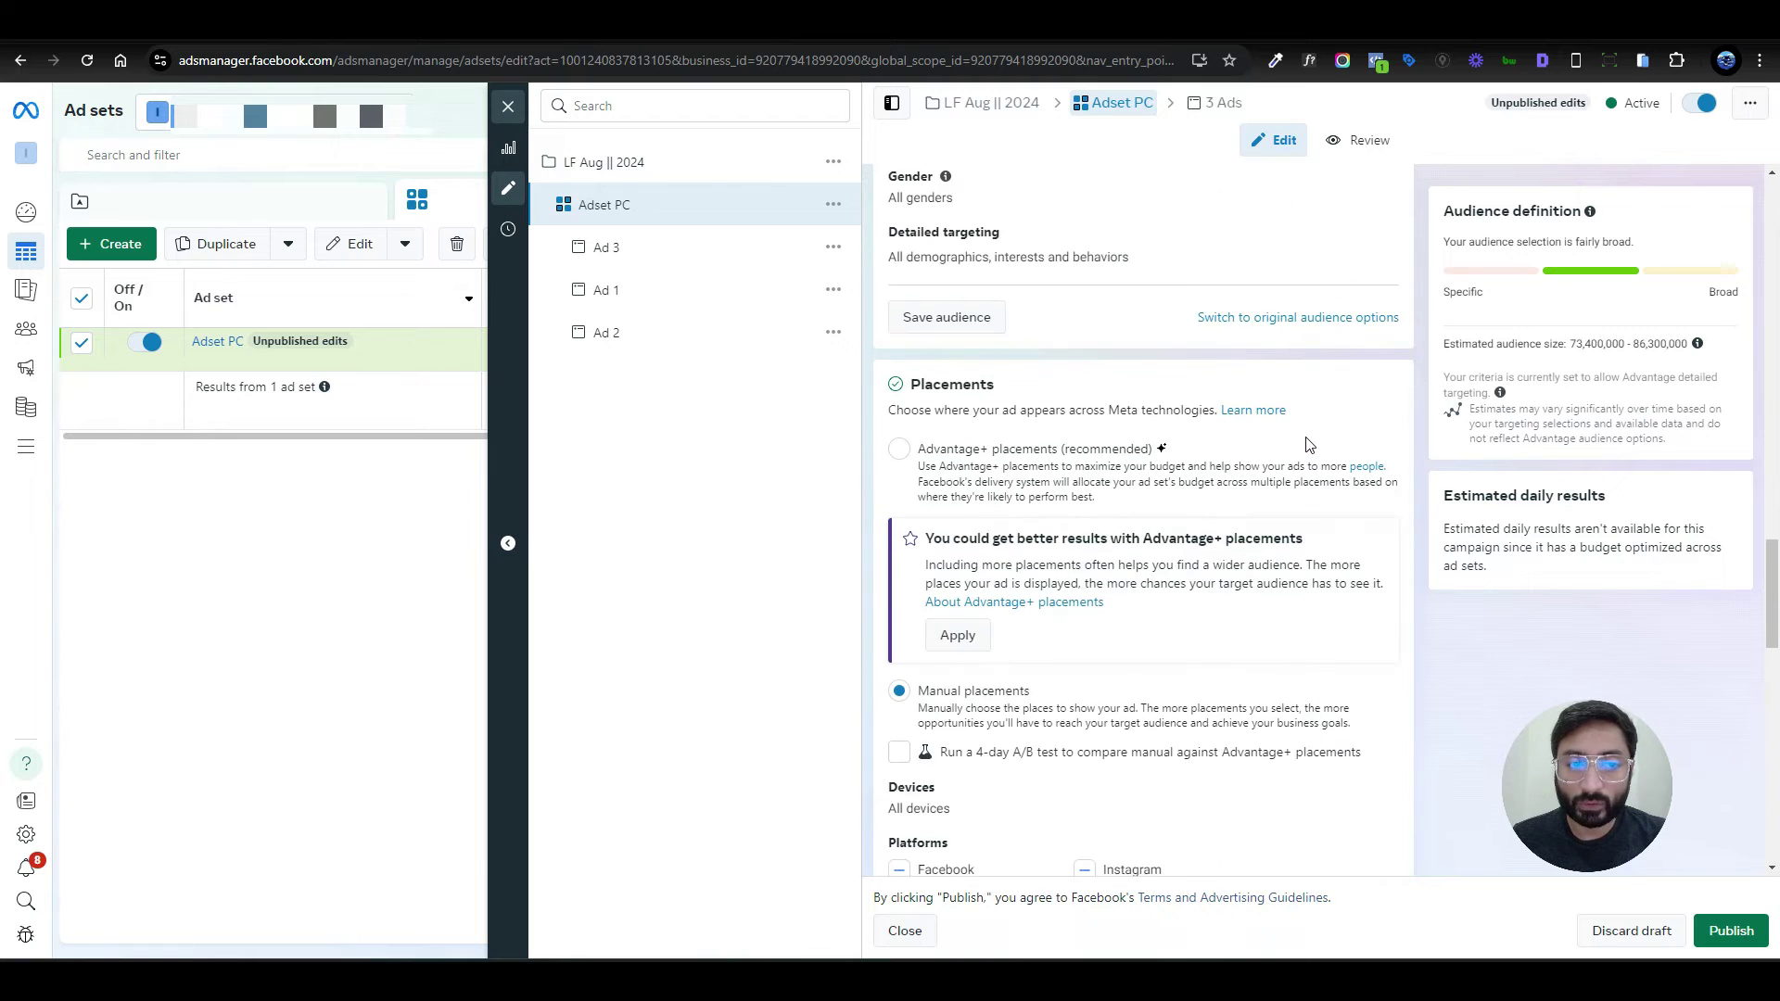
scroll(1307, 447, "up", 4)
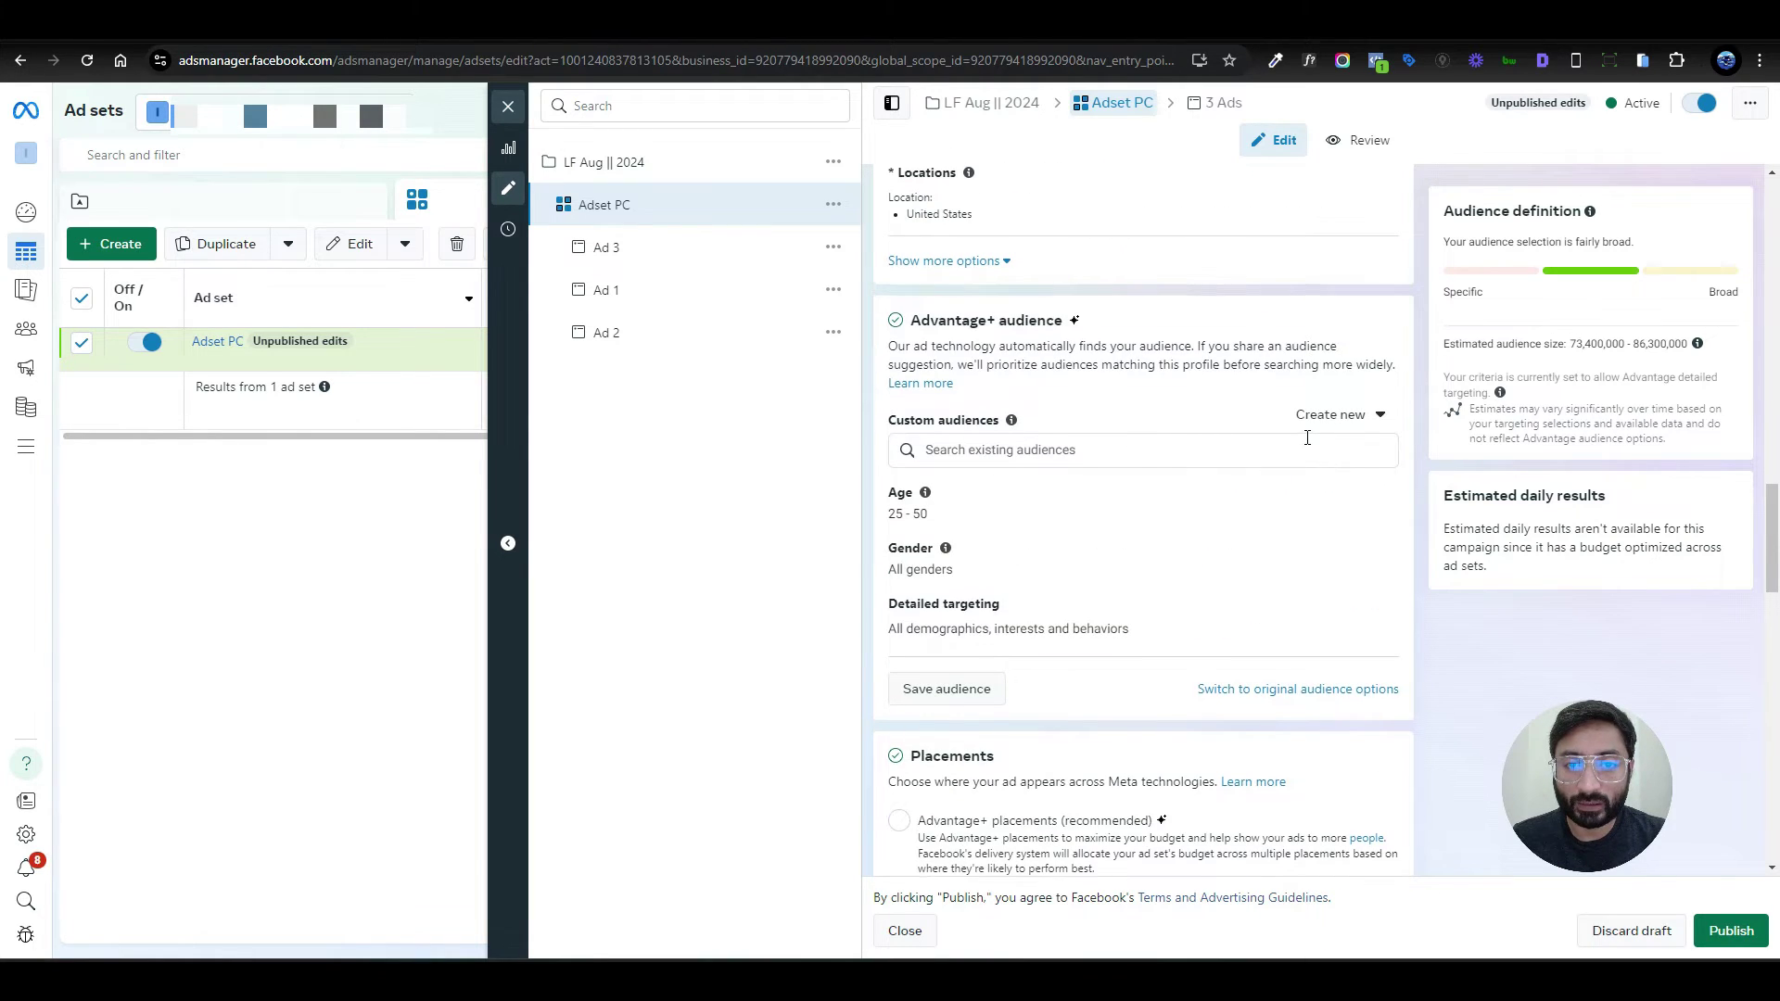
scroll(1308, 446, "up", 2)
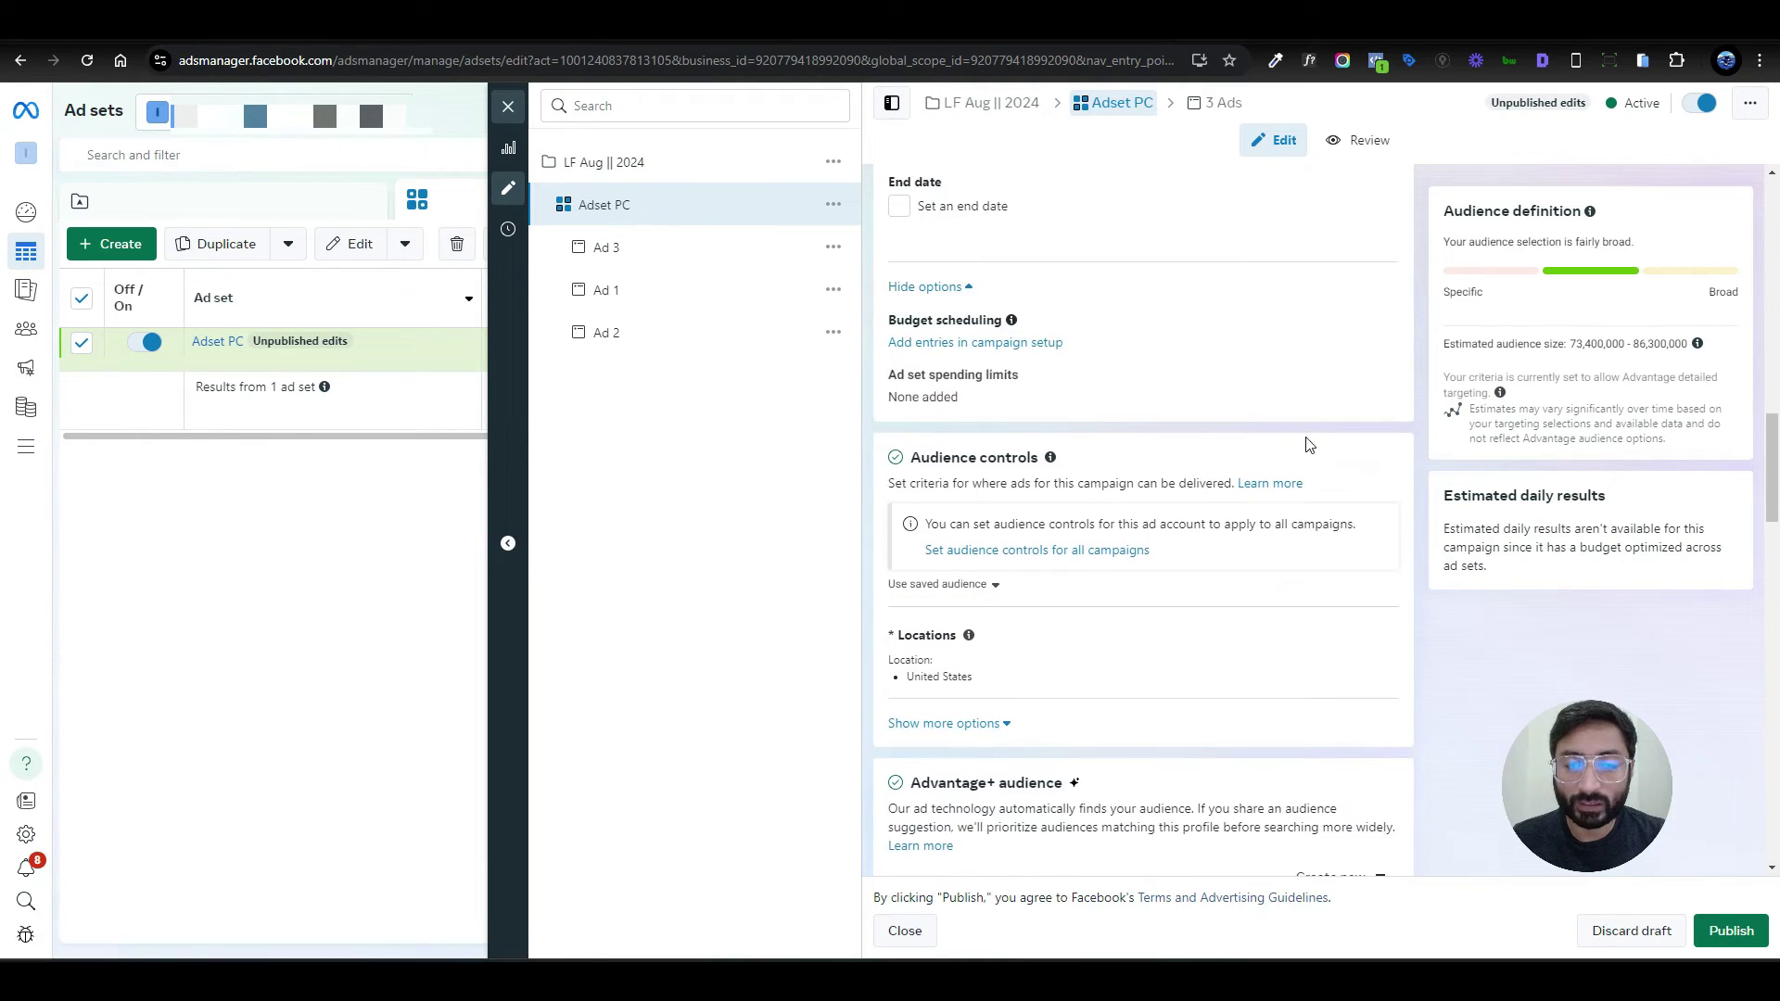
scroll(1307, 445, "up", 2)
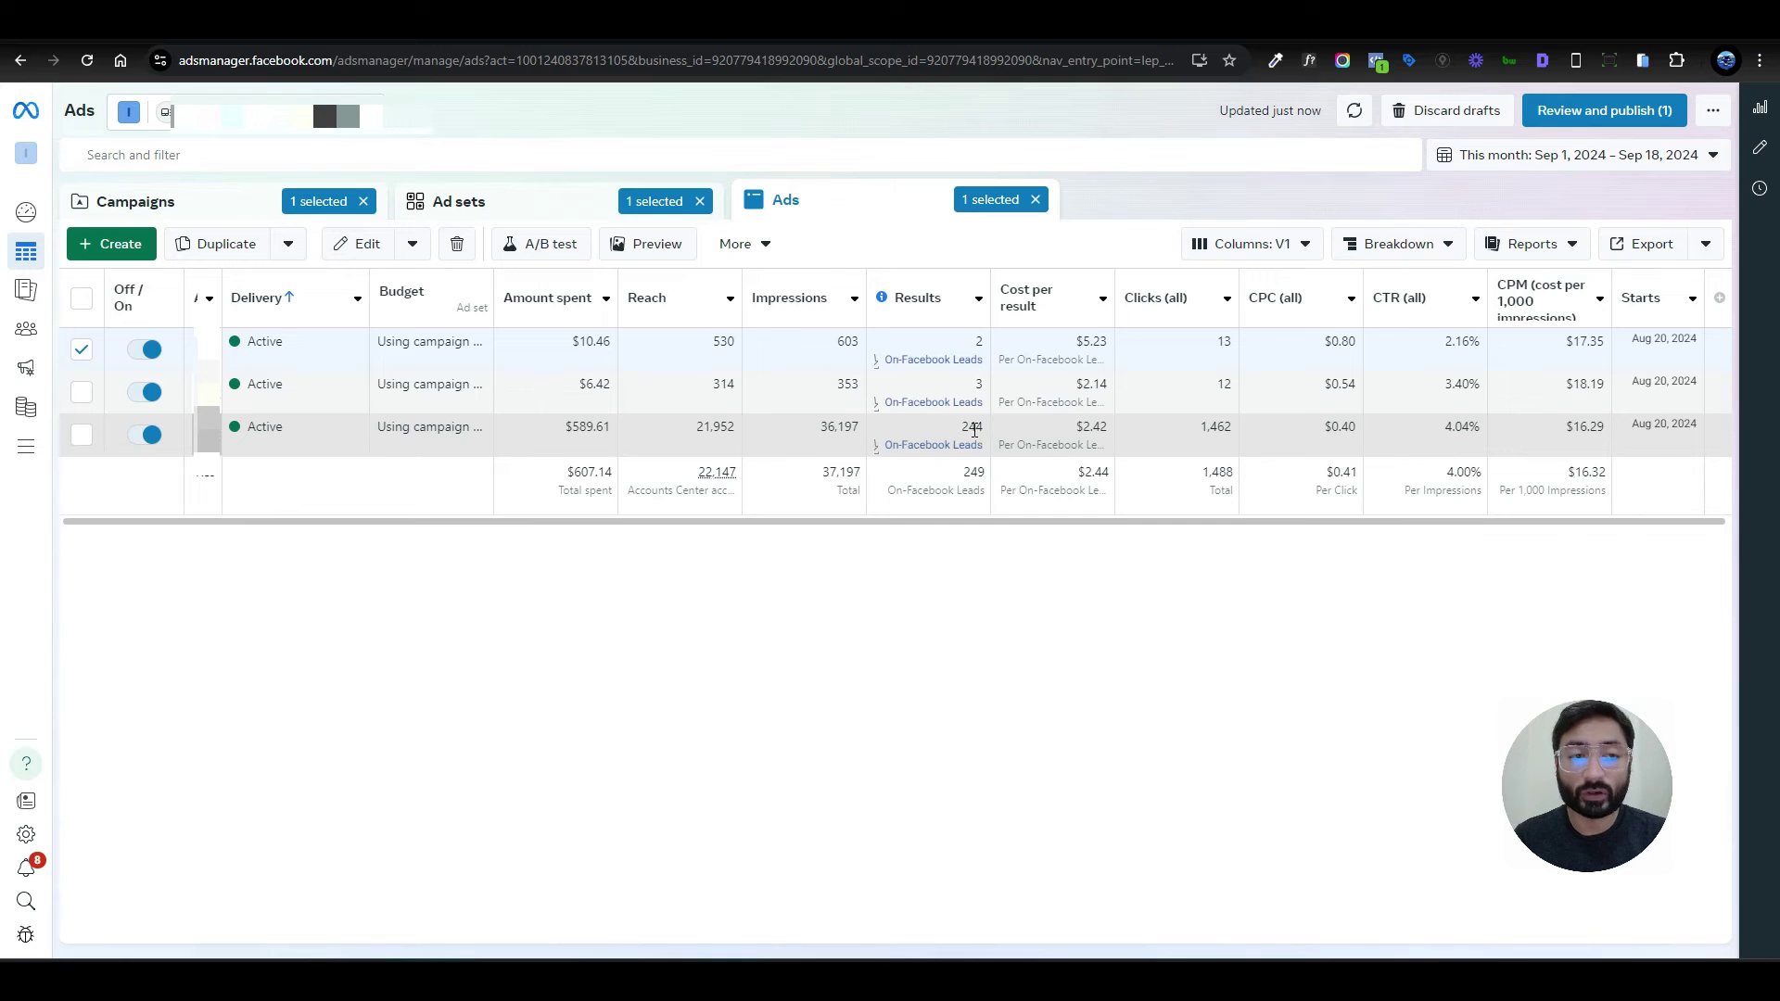
- Apply the Maximum date range, Aug 18, 2021 – Sep 18, 2024, to the ads list
left_click(1576, 154)
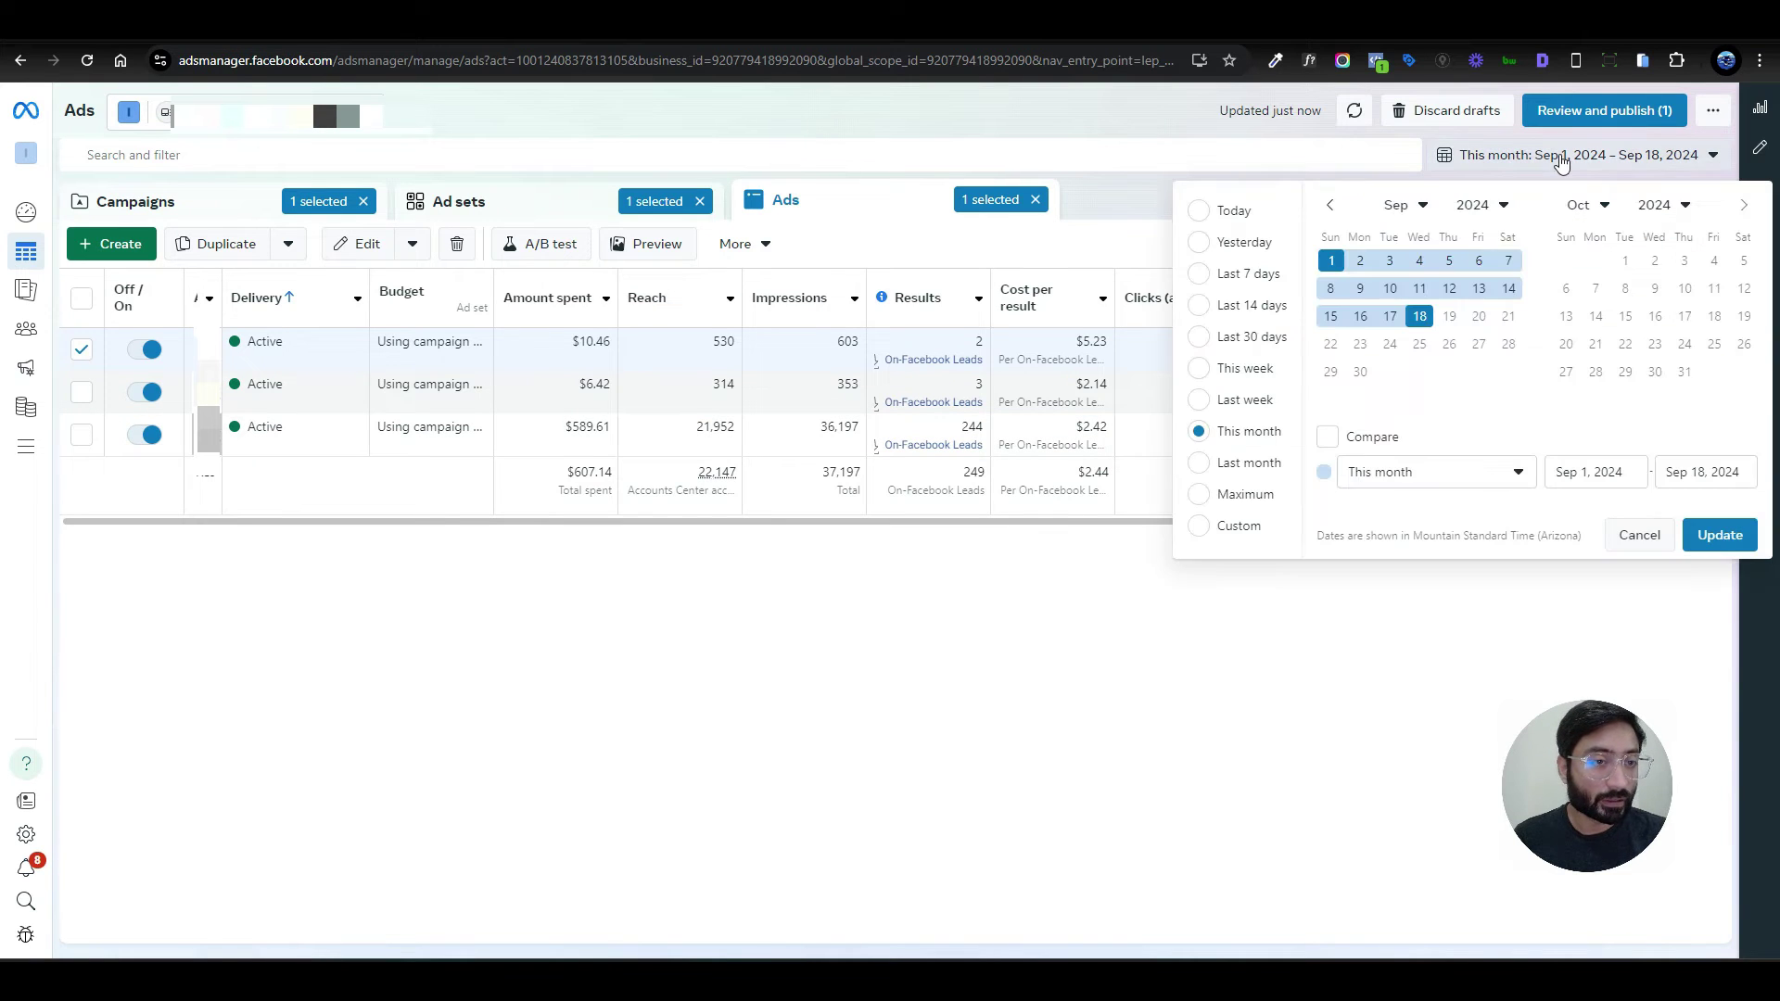
left_click(1245, 495)
left_click(1715, 535)
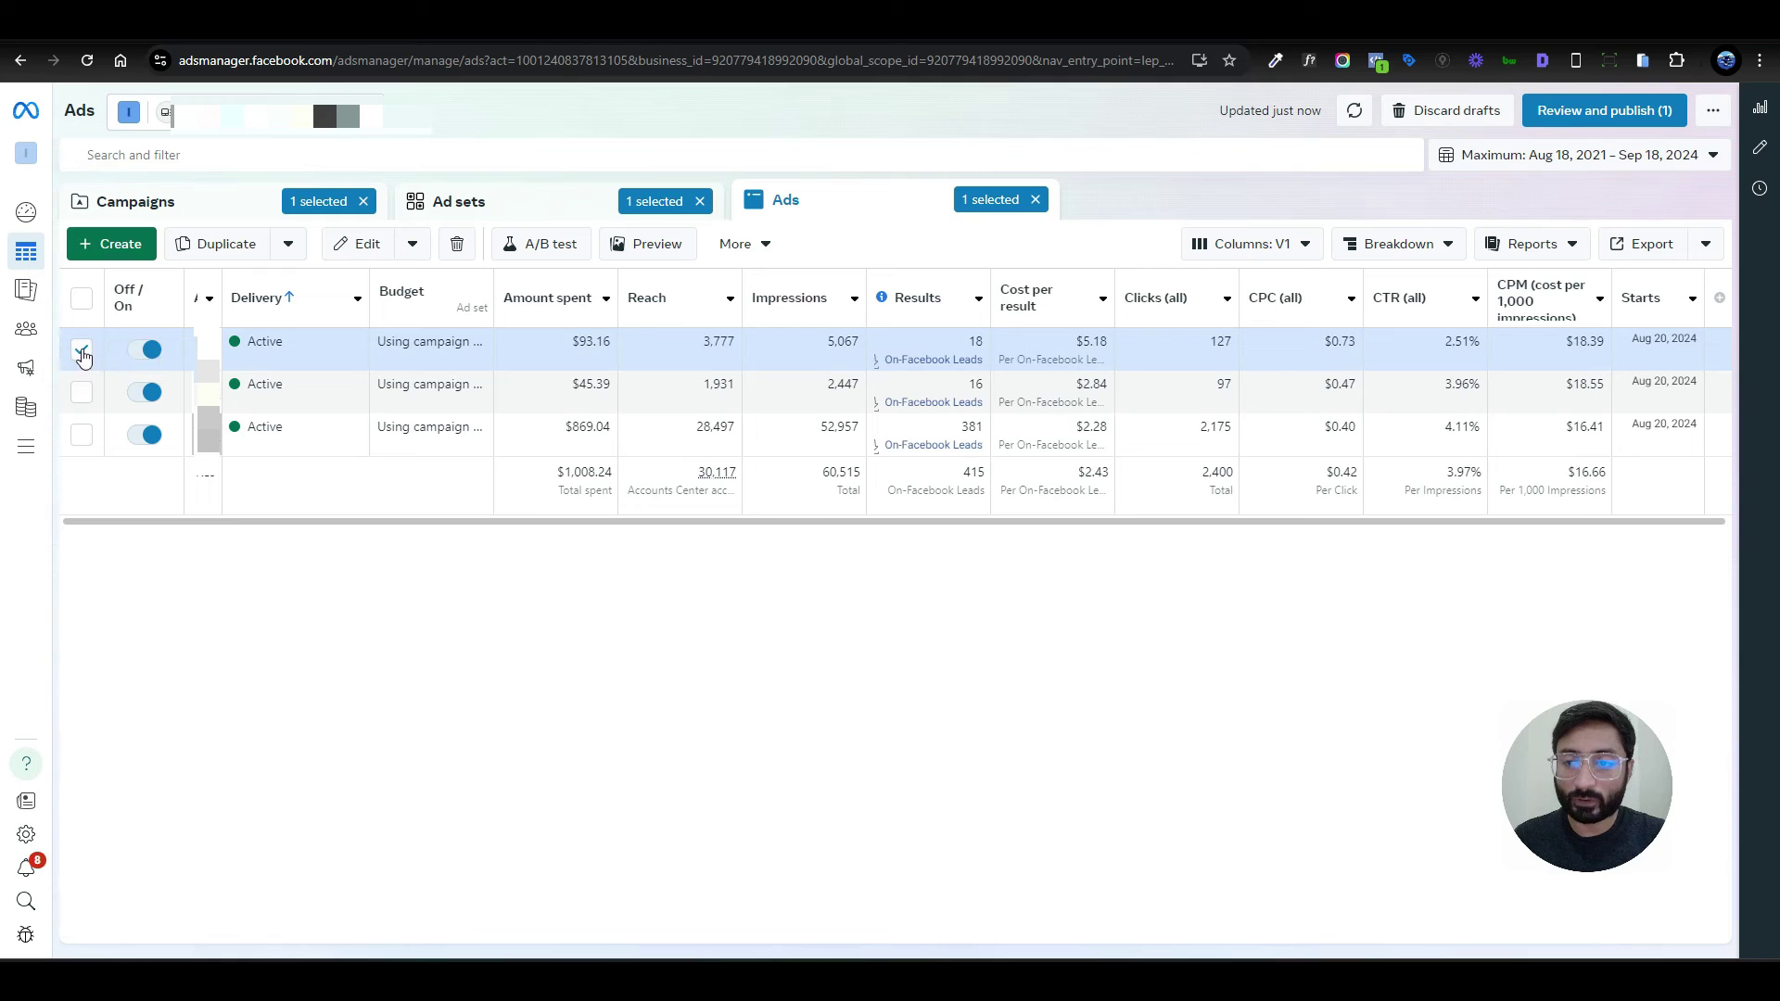
left_click(1397, 246)
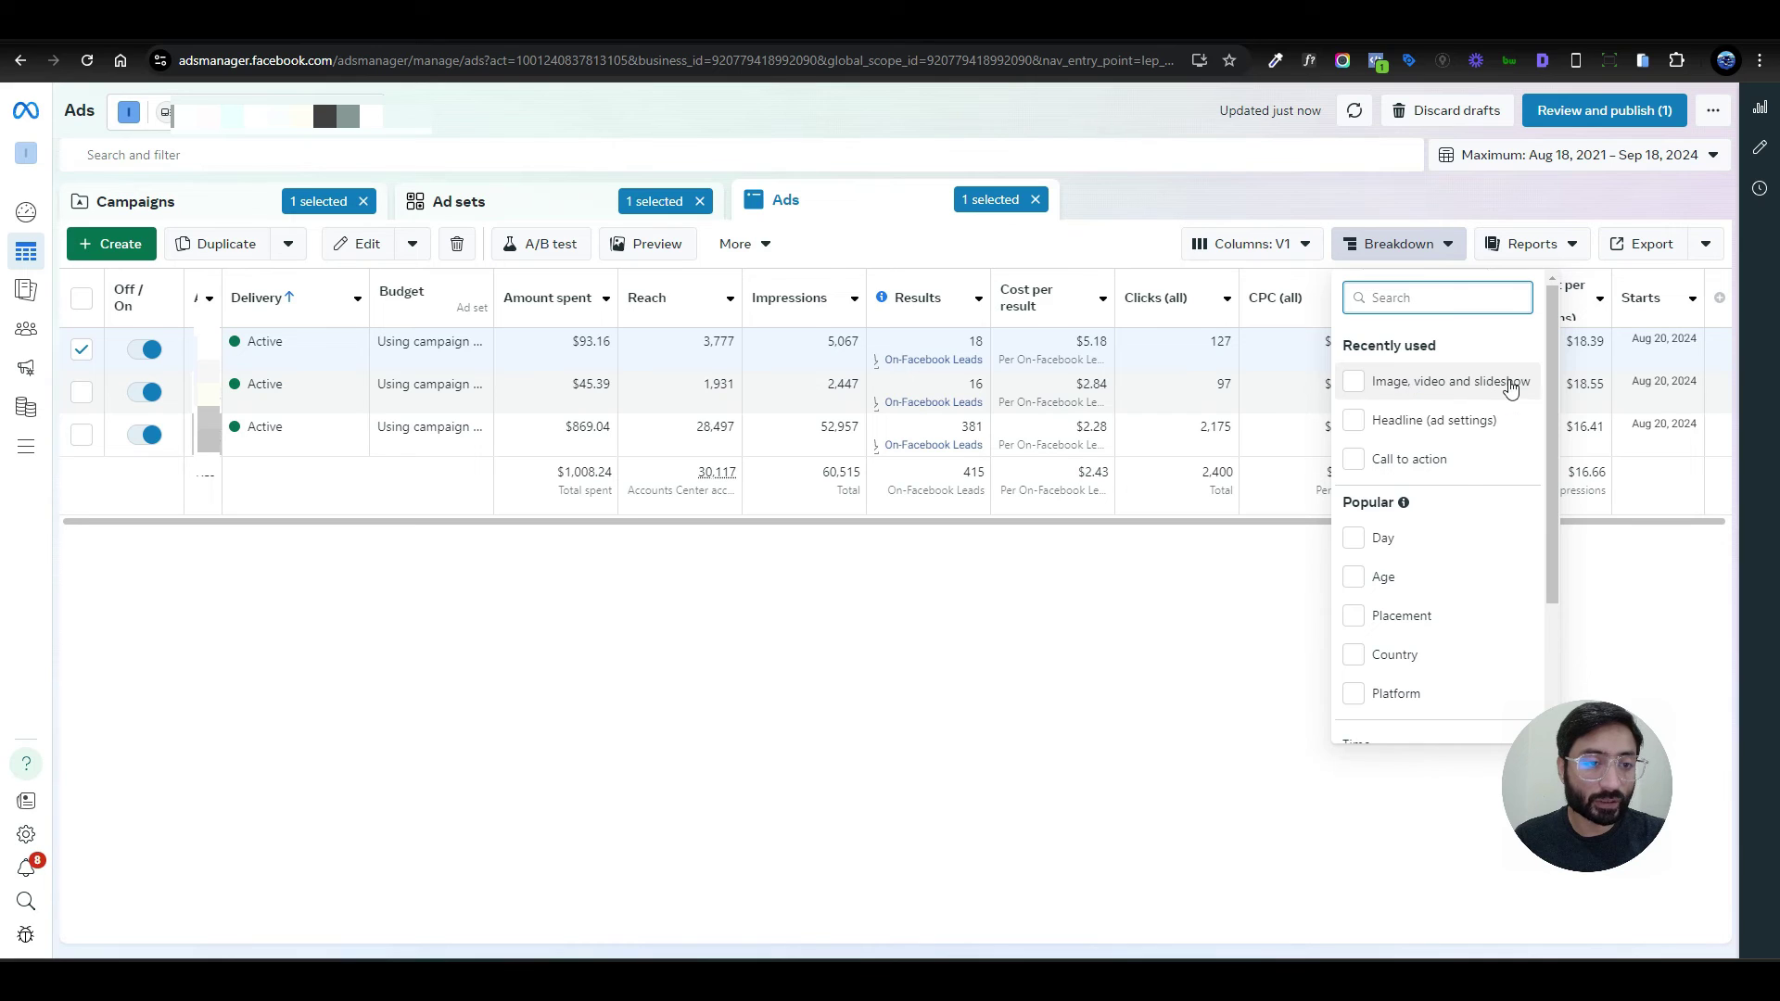
scroll(1442, 557, "down", 2)
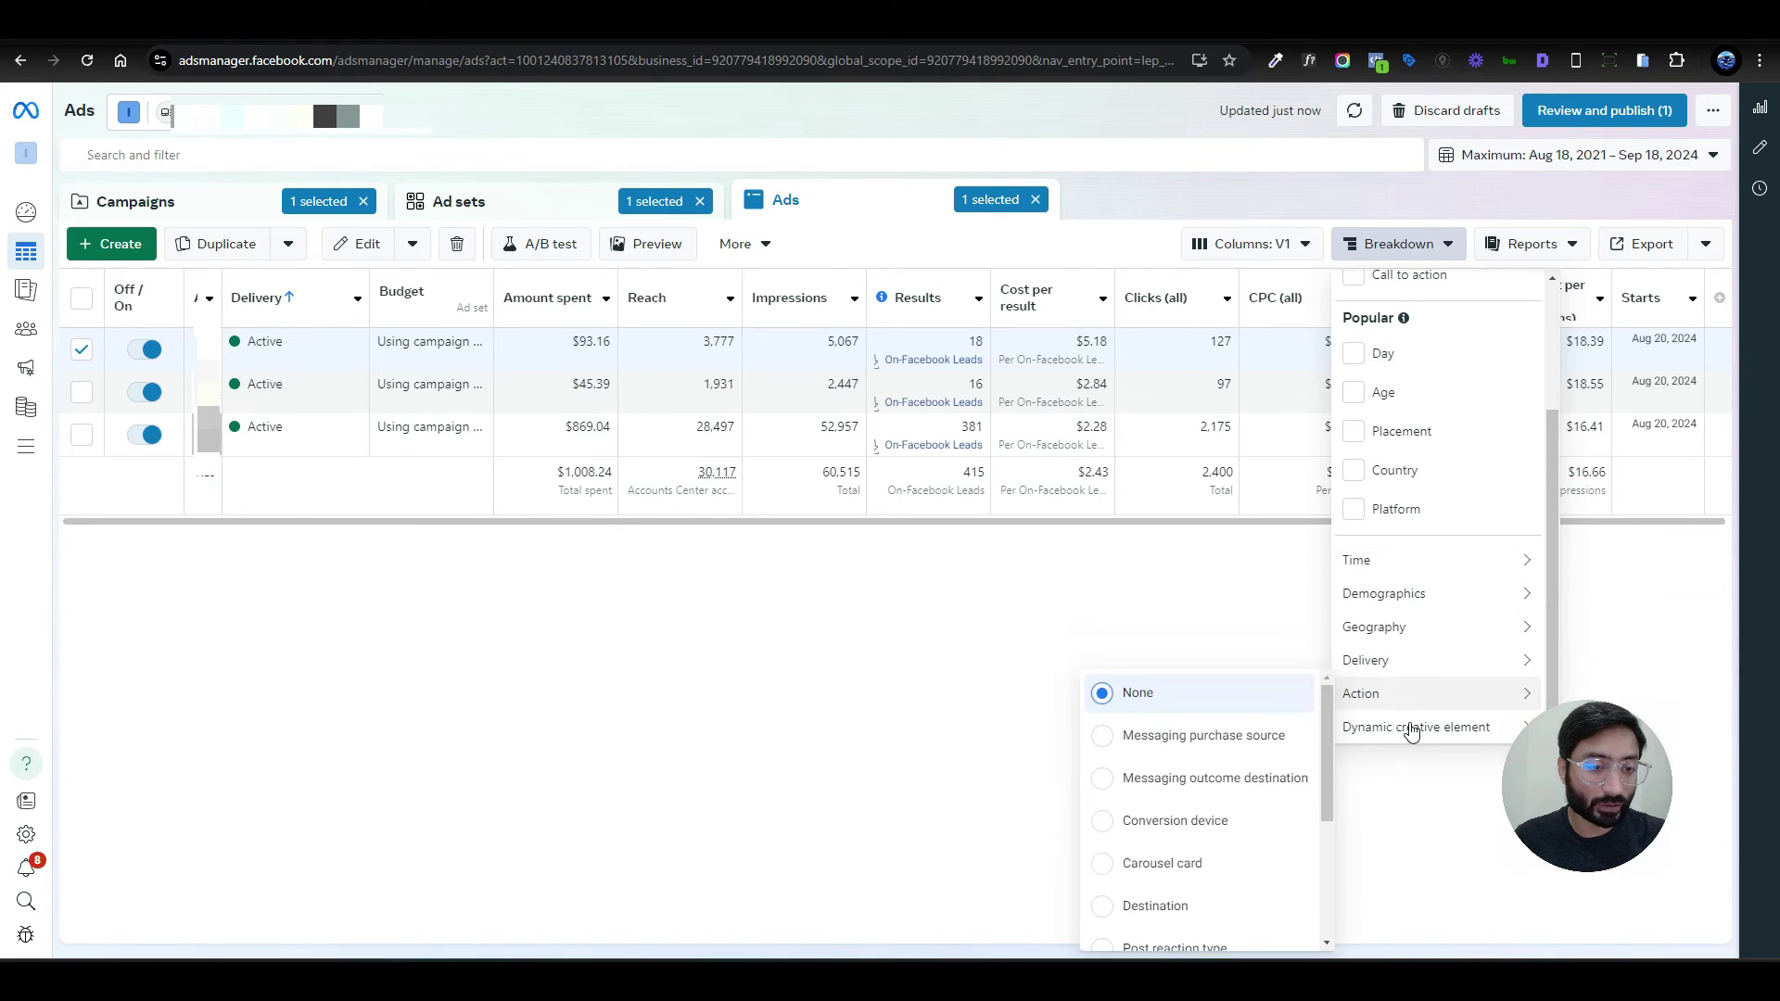
mouse_move(1404, 731)
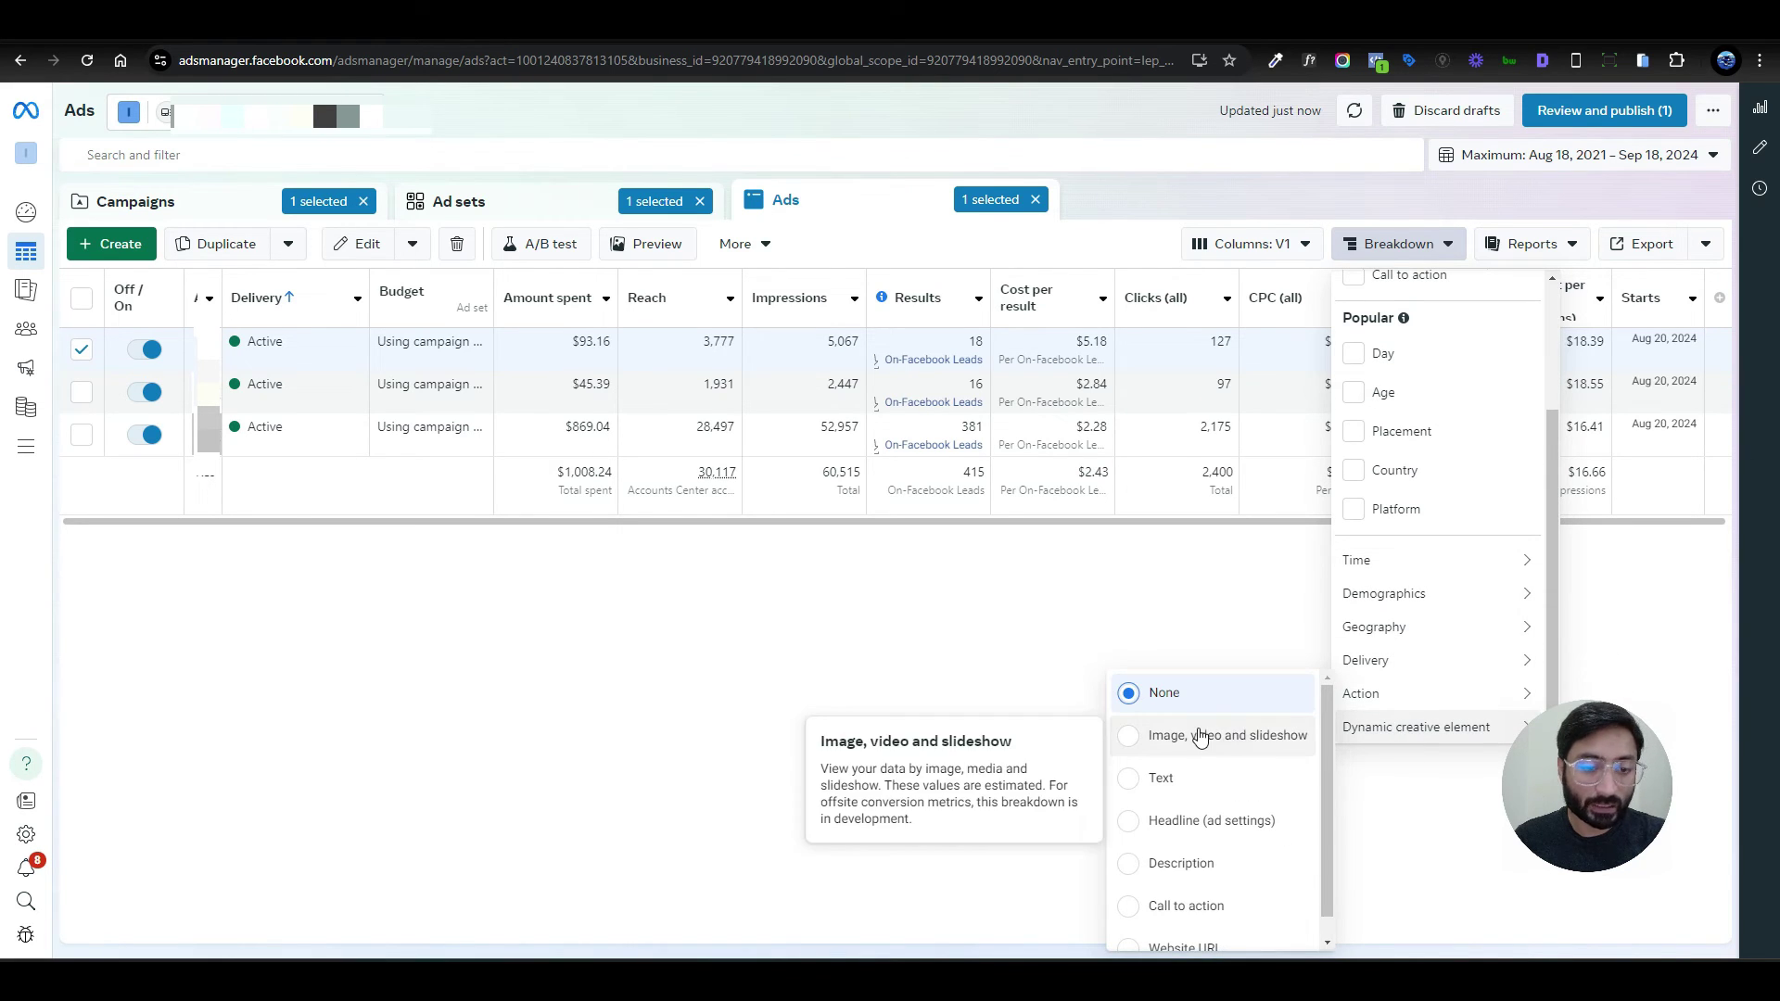
scroll(1199, 737, "down", 1)
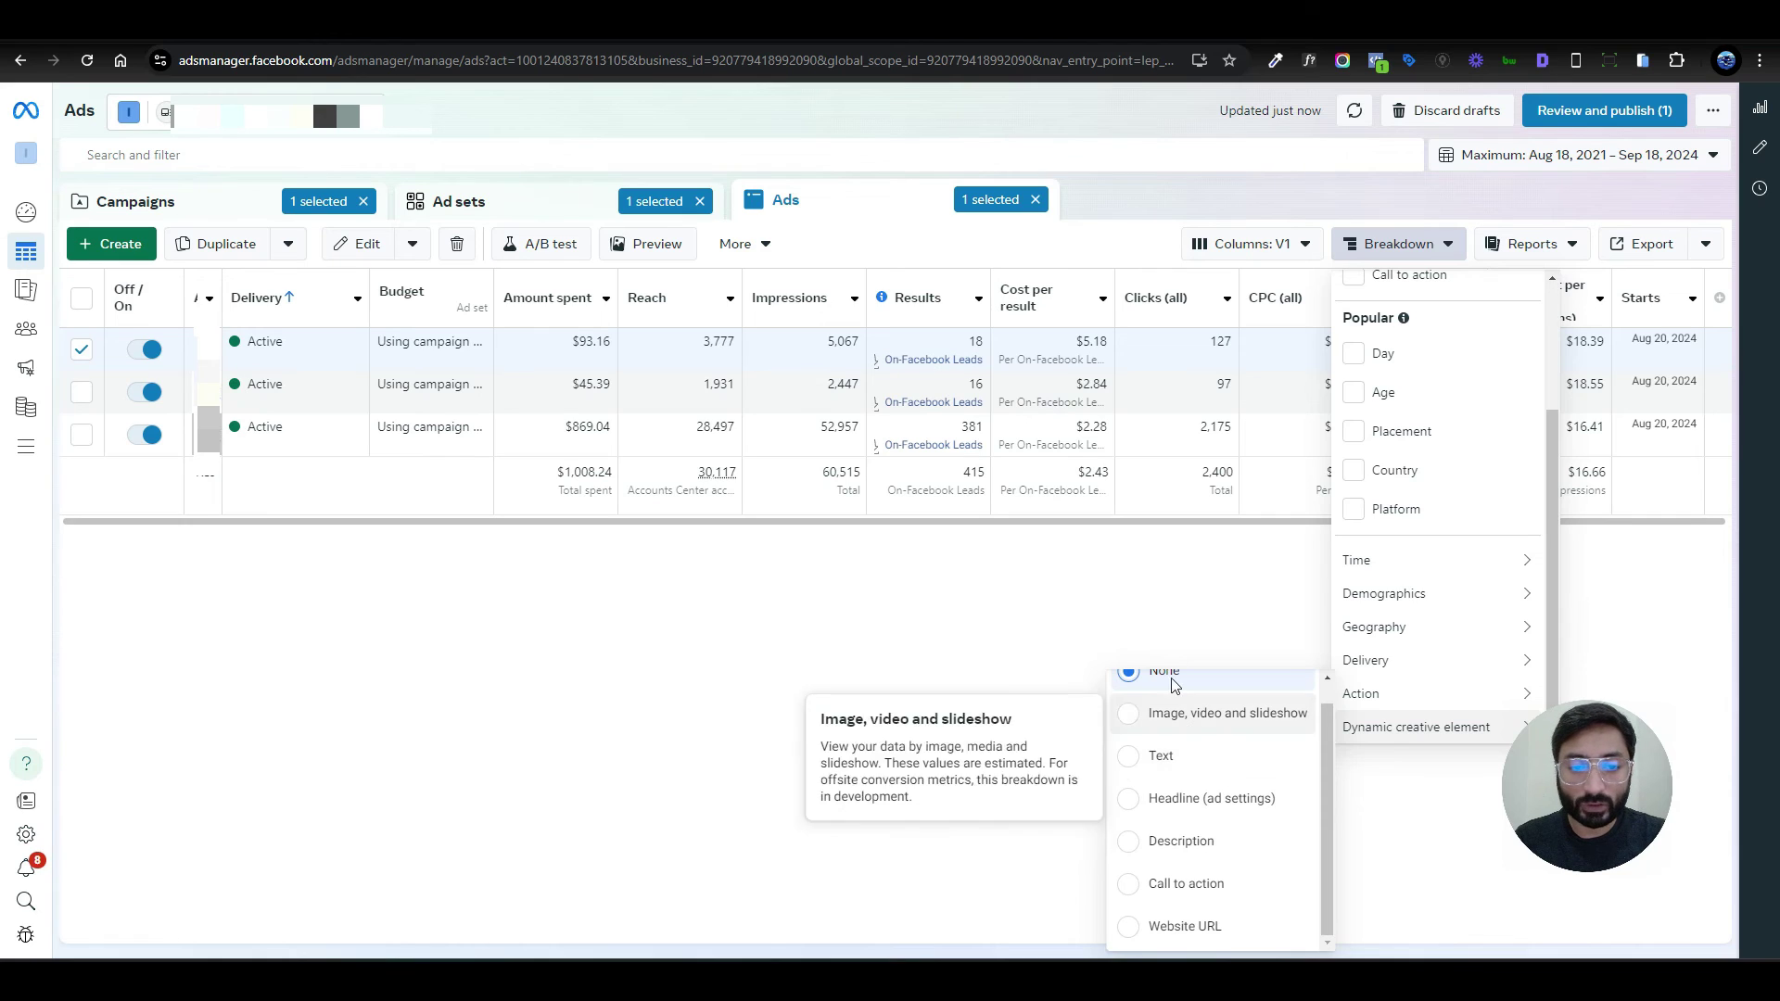
left_click(951, 580)
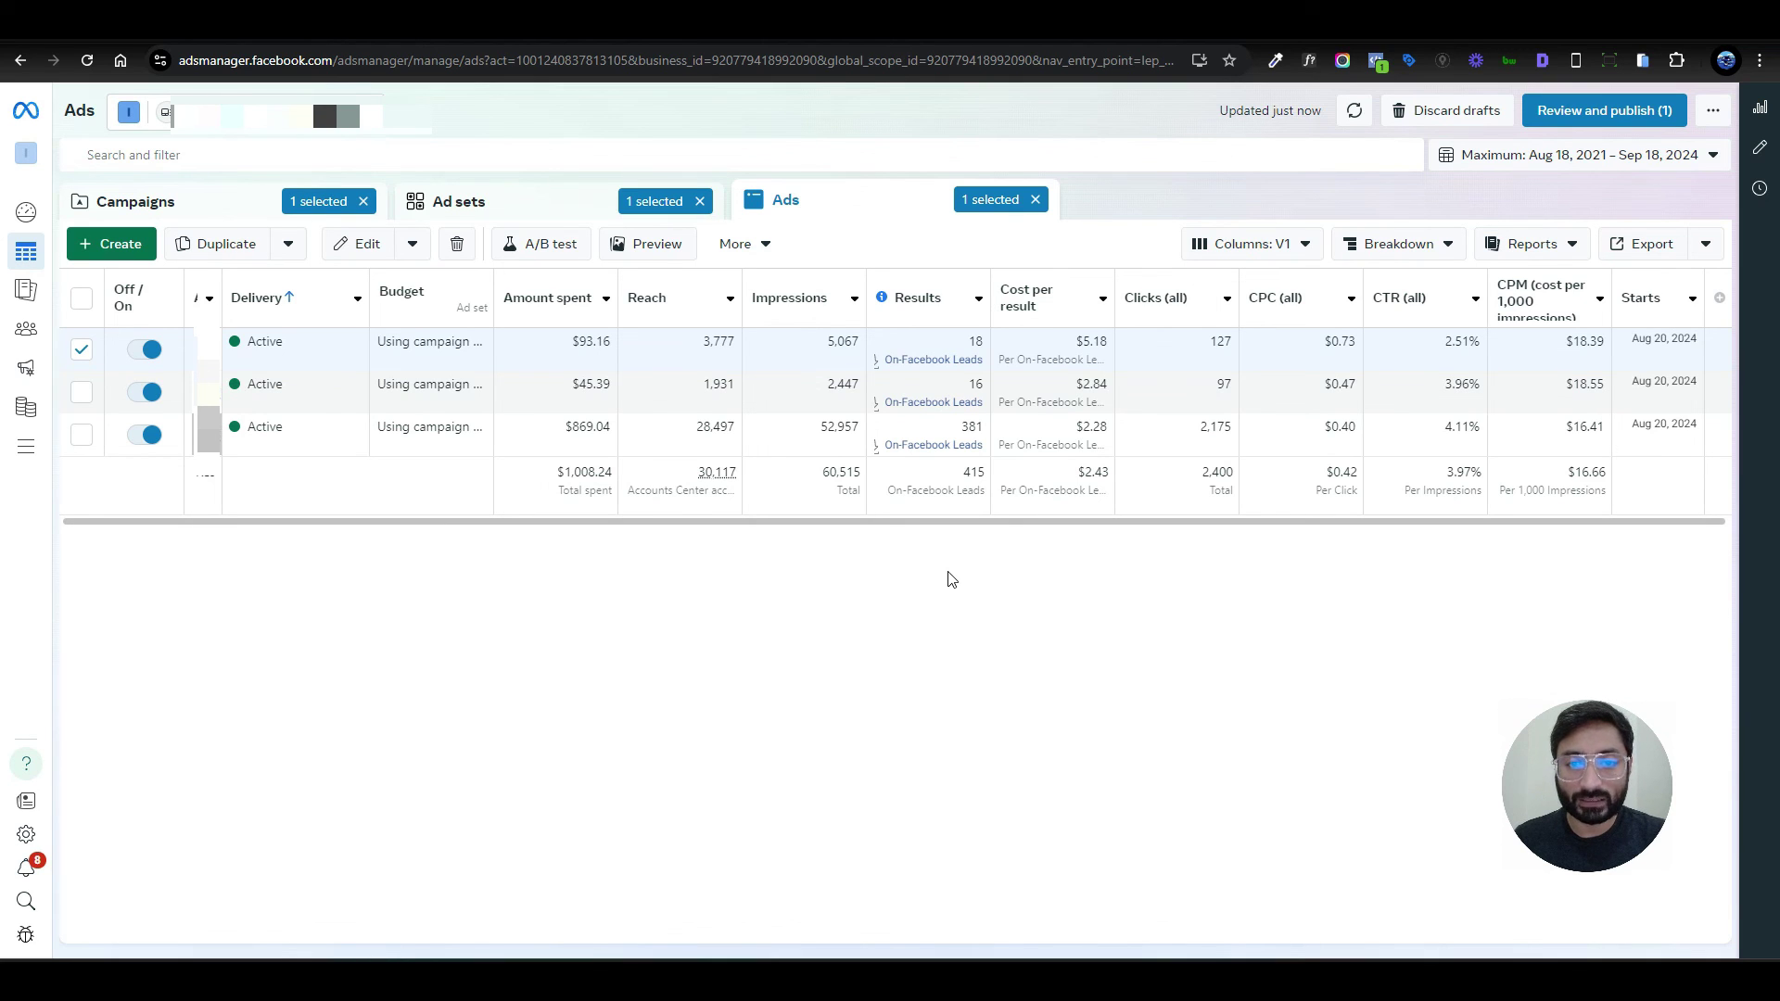
- Go back to the Campaigns table listing all 16 campaigns
key("alt+Left")
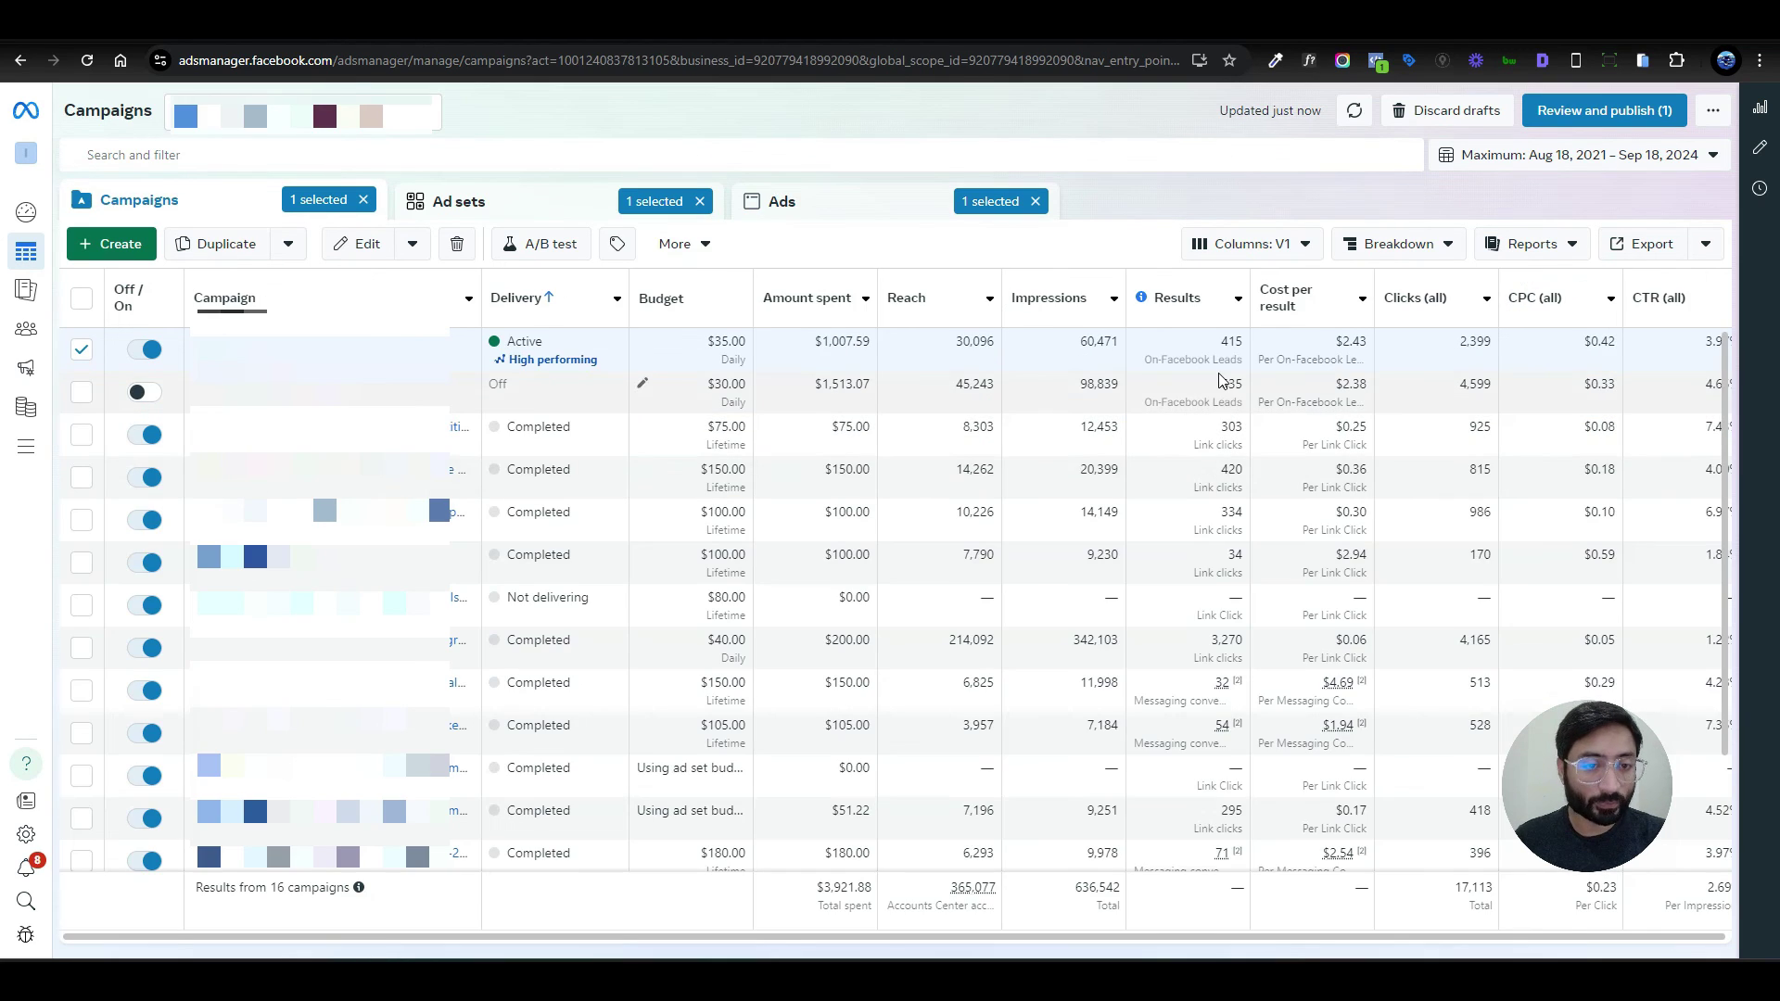